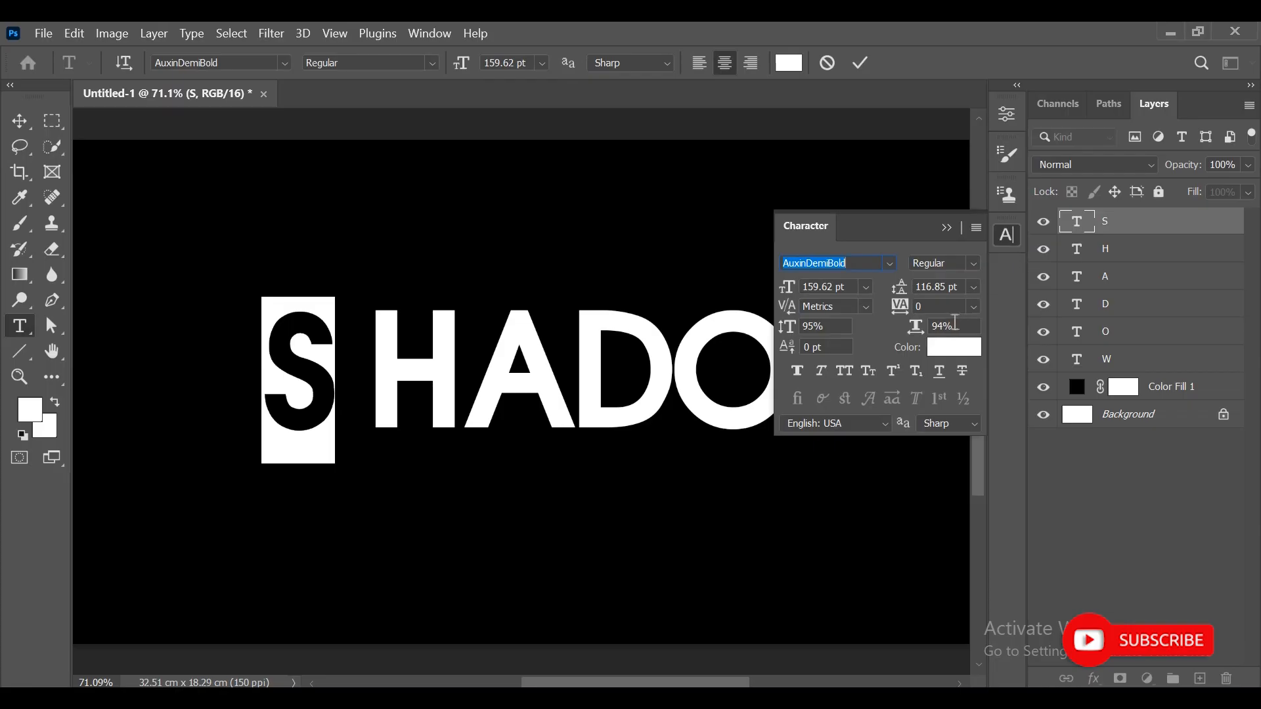
Set the horizontal scale of the letter S to 120% and the letter H to 108%
left_click_drag(914, 328, 931, 330)
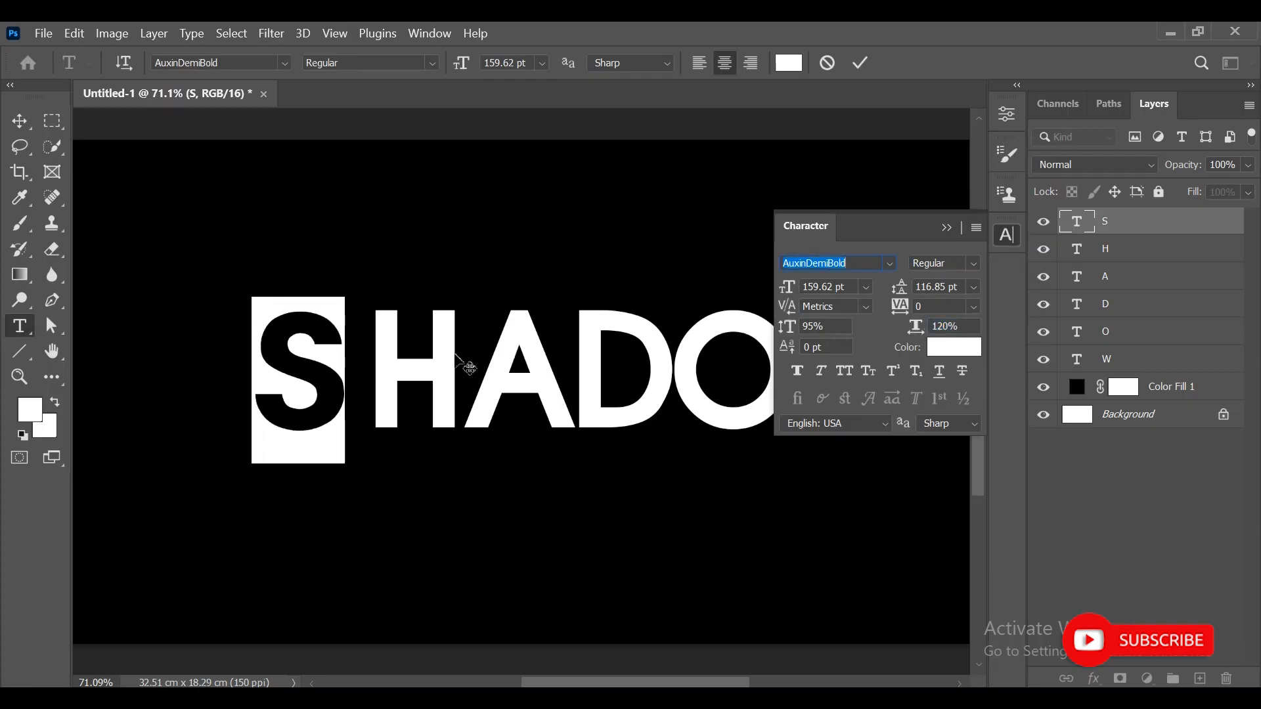
left_click(860, 63)
double_click(451, 363)
left_click_drag(915, 328, 922, 330)
left_click(20, 121)
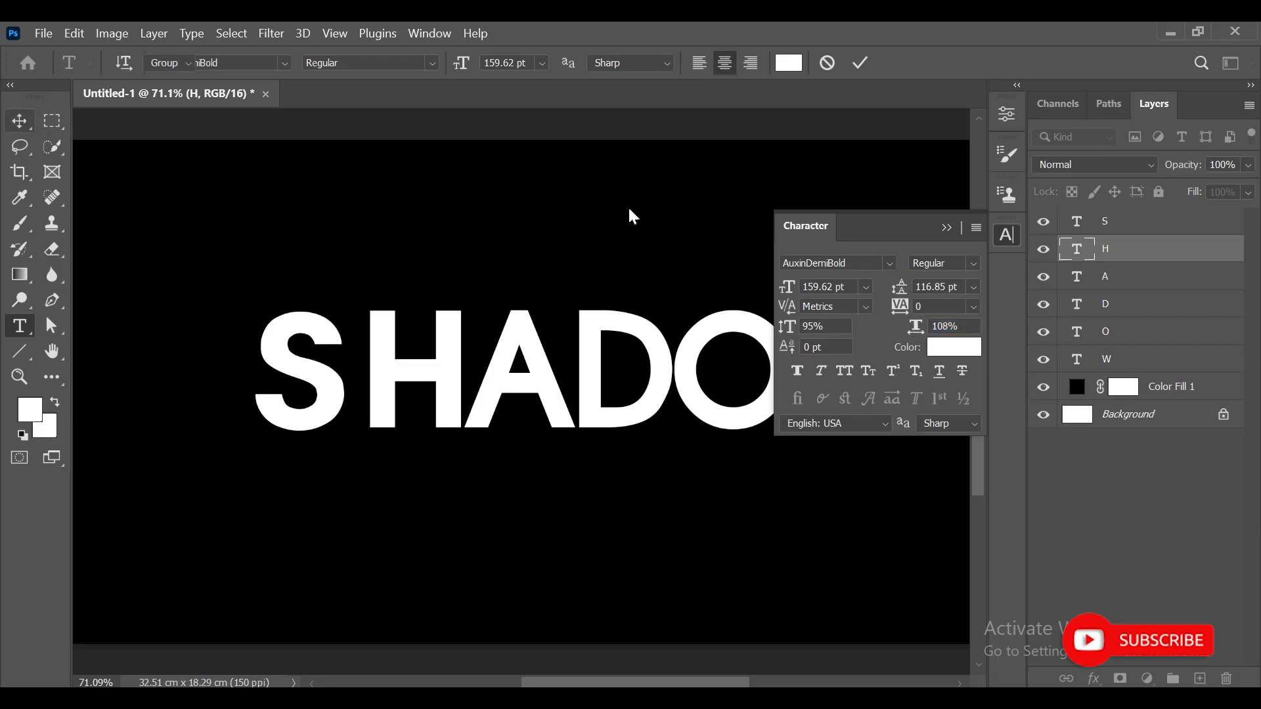
left_click(947, 227)
Move the six letters of SHADOW leftward one by one, spacing them out so the whole word fits on the canvas
left_click_drag(304, 378, 205, 365)
left_click_drag(390, 387, 301, 386)
left_click_drag(494, 366, 441, 365)
left_click_drag(600, 361, 542, 361)
left_click_drag(674, 370, 645, 369)
left_click_drag(822, 381, 792, 376)
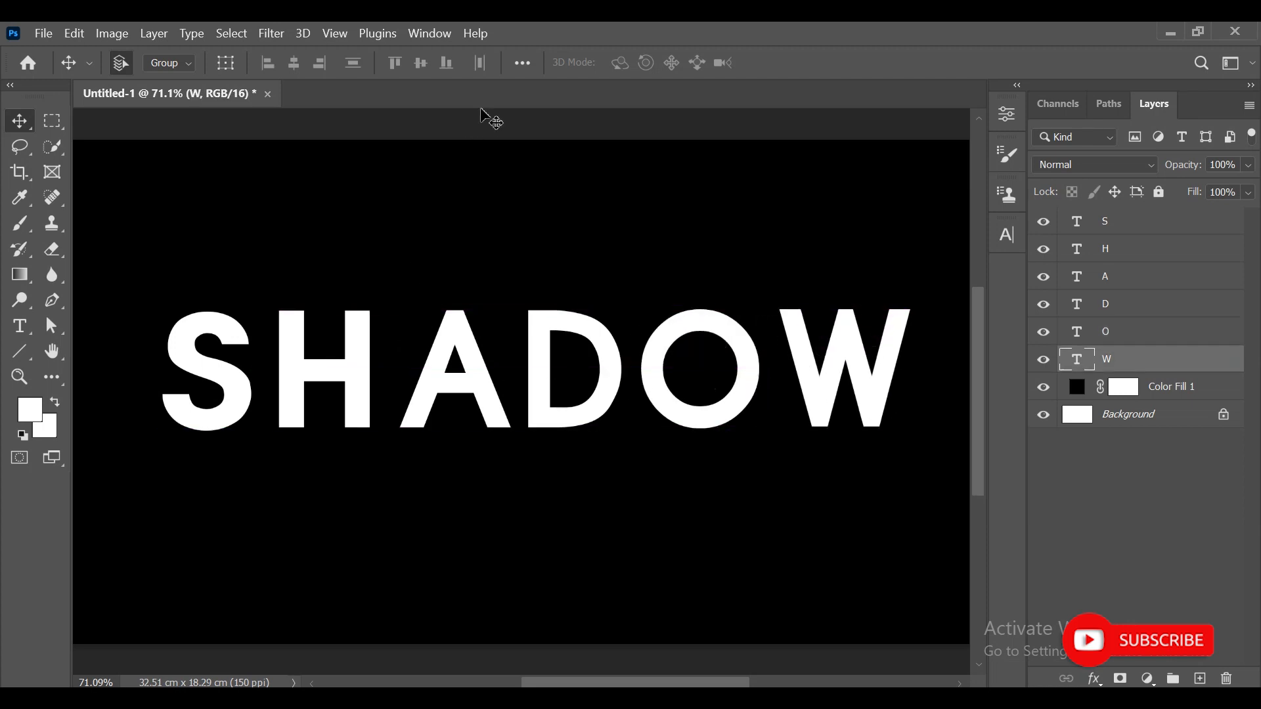
Show the rulers and place a horizontal guide along the baseline of the letters
key("ctrl+r")
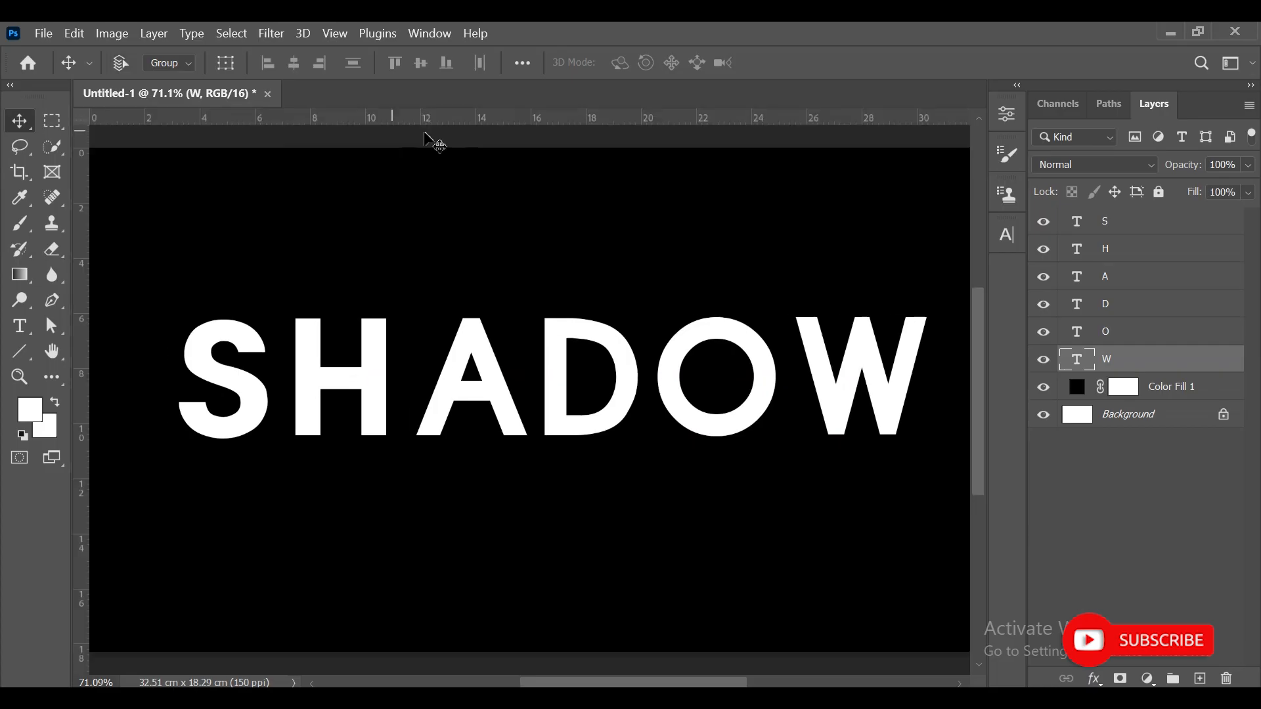
left_click_drag(472, 118, 471, 439)
Nudge the letters S and H up until their bases line up with the baseline guide
key("z")
left_click_drag(631, 439, 686, 439)
left_click_drag(394, 375, 946, 417)
left_click(23, 129)
left_click(330, 196)
key("Up")
key("Up")
key("Up")
key("Up")
key("Up")
key("Up")
key("Up")
key("Up")
key("Up")
left_click(666, 354)
key("Up")
key("Up")
key("Up")
Nudge the letters A and D up until their bases line up with the baseline guide
left_click_drag(666, 354, 113, 384)
left_click(529, 416)
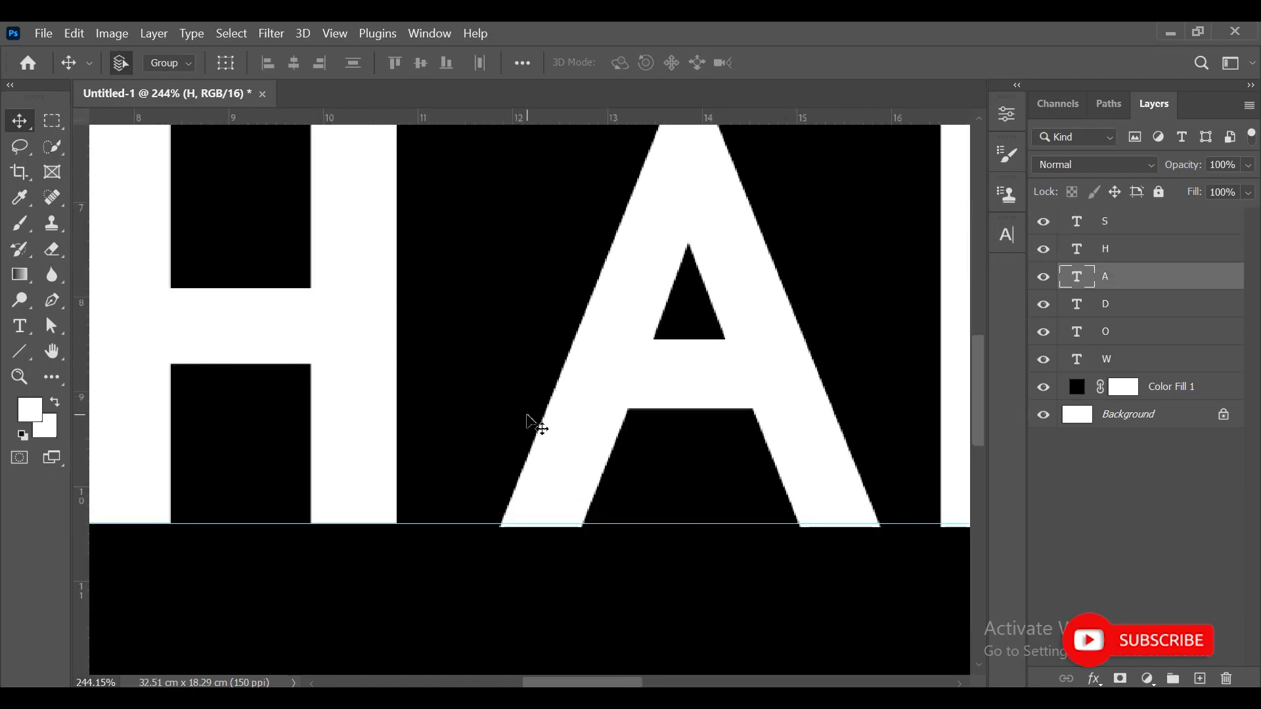
key("Up")
key("Up")
left_click_drag(719, 417, 191, 417)
left_click(486, 483)
key("Up")
key("Up")
Nudge the letters O and W up onto the baseline guide, then deselect the layers
left_click_drag(716, 452, 145, 456)
left_click(398, 480)
key("Up")
key("Up")
key("Up")
key("Up")
left_click_drag(394, 521, 155, 556)
left_click_drag(790, 509, 475, 509)
left_click(476, 510)
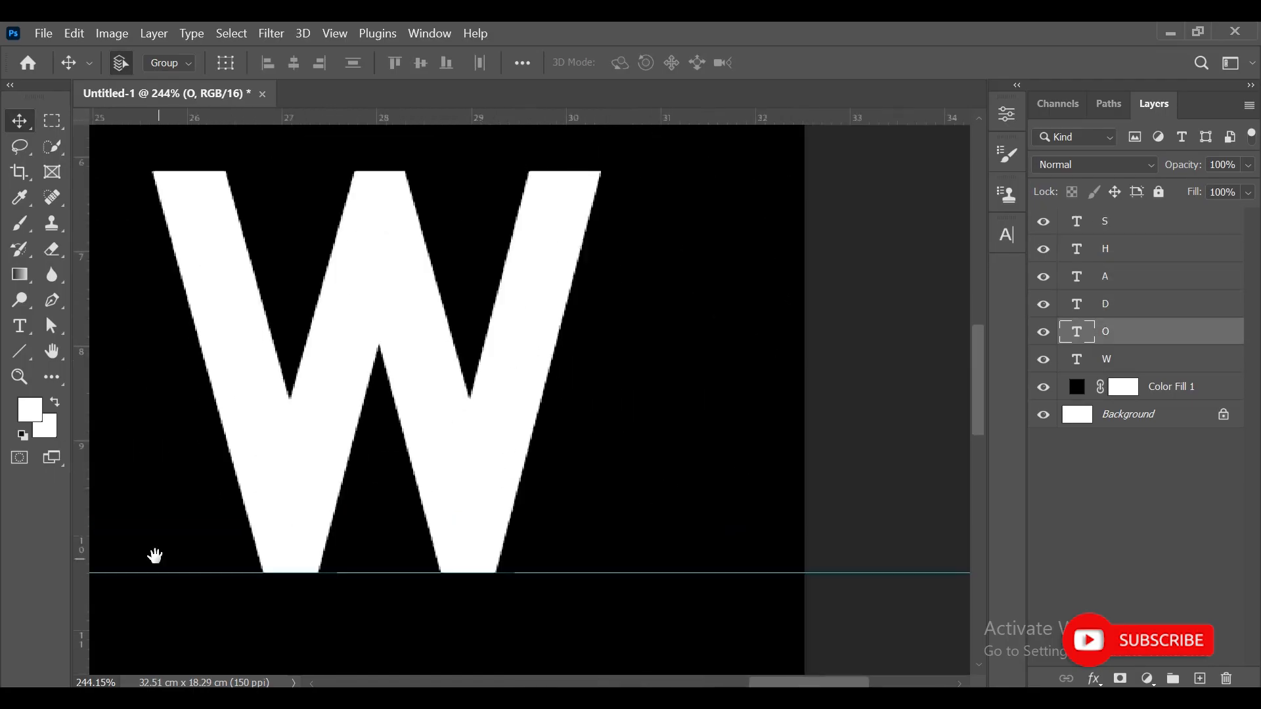
key("Up")
key("Up")
key("ctrl+0")
left_click(1117, 530)
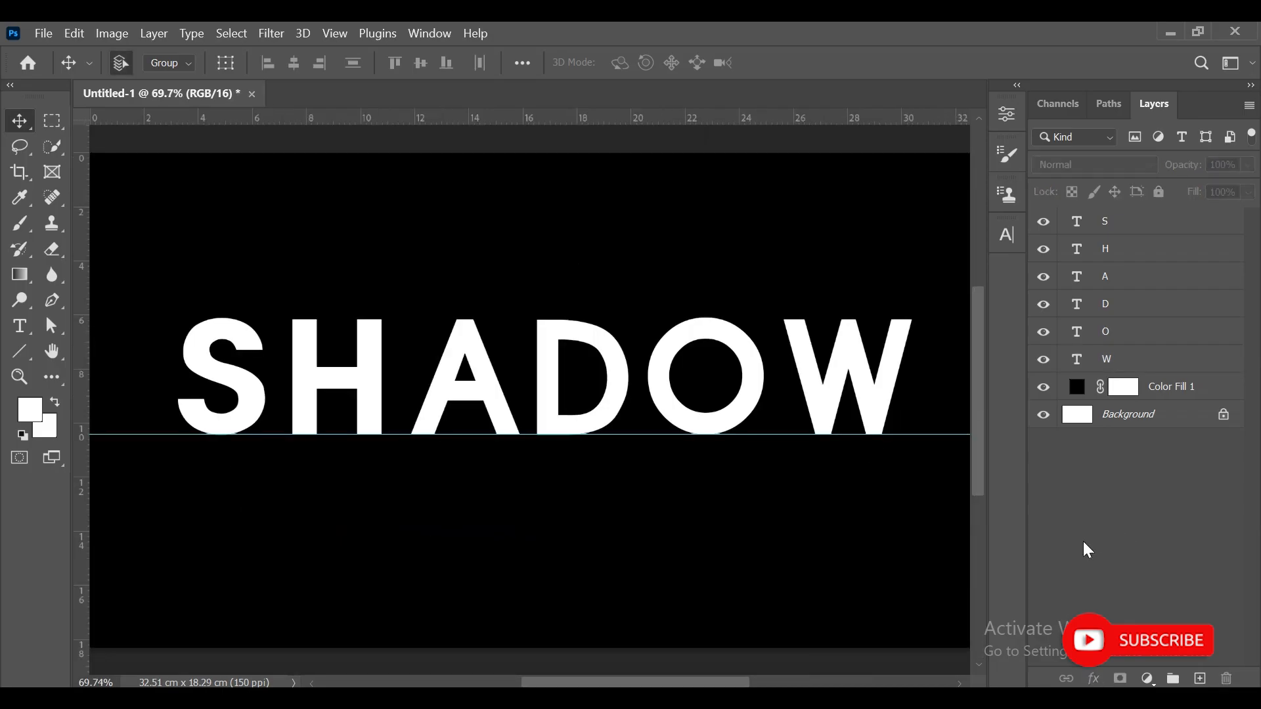
Group the six letter layers and shift the group about 1 cm to the left
left_click(1139, 229)
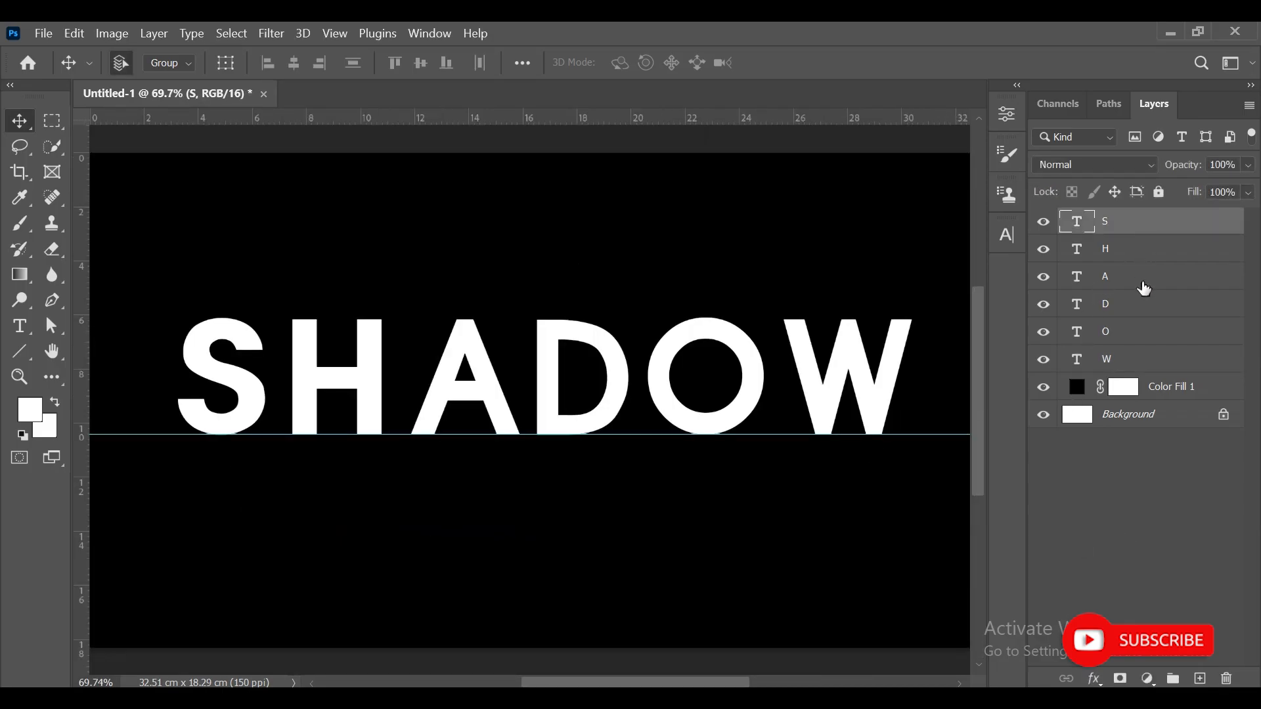
left_click(1147, 365, "shift")
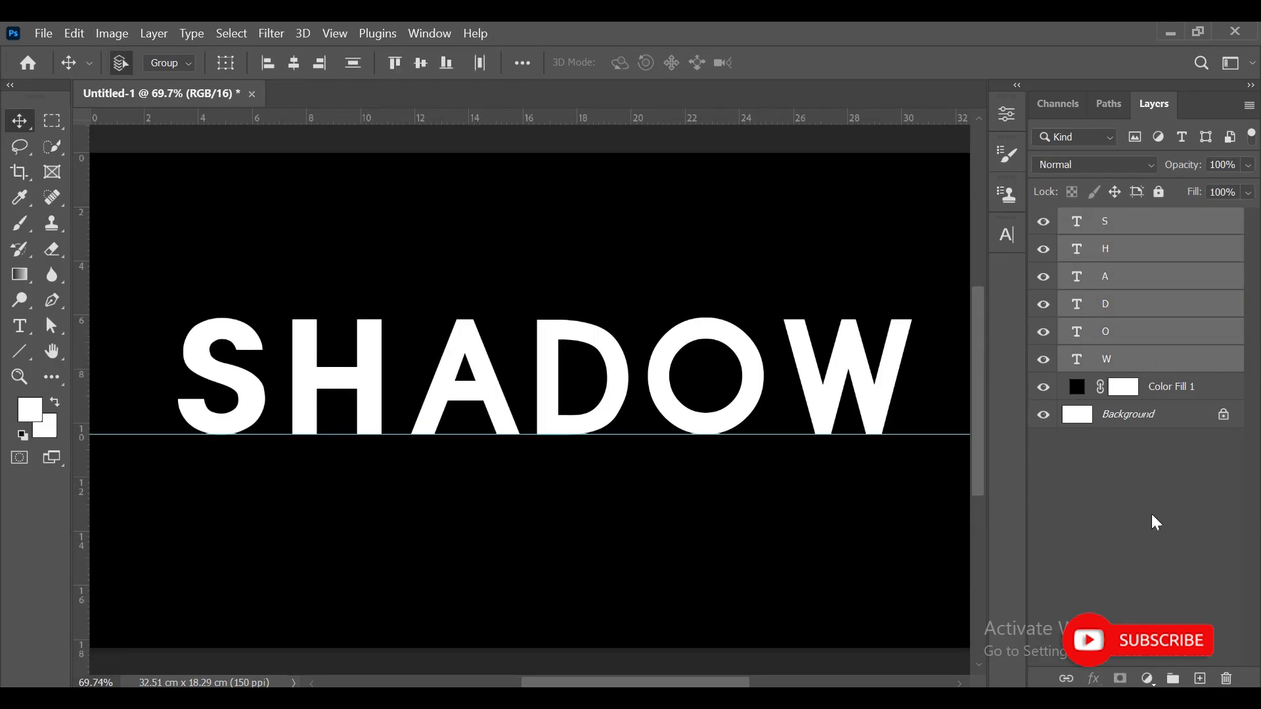
left_click(1173, 677)
left_click(1170, 525)
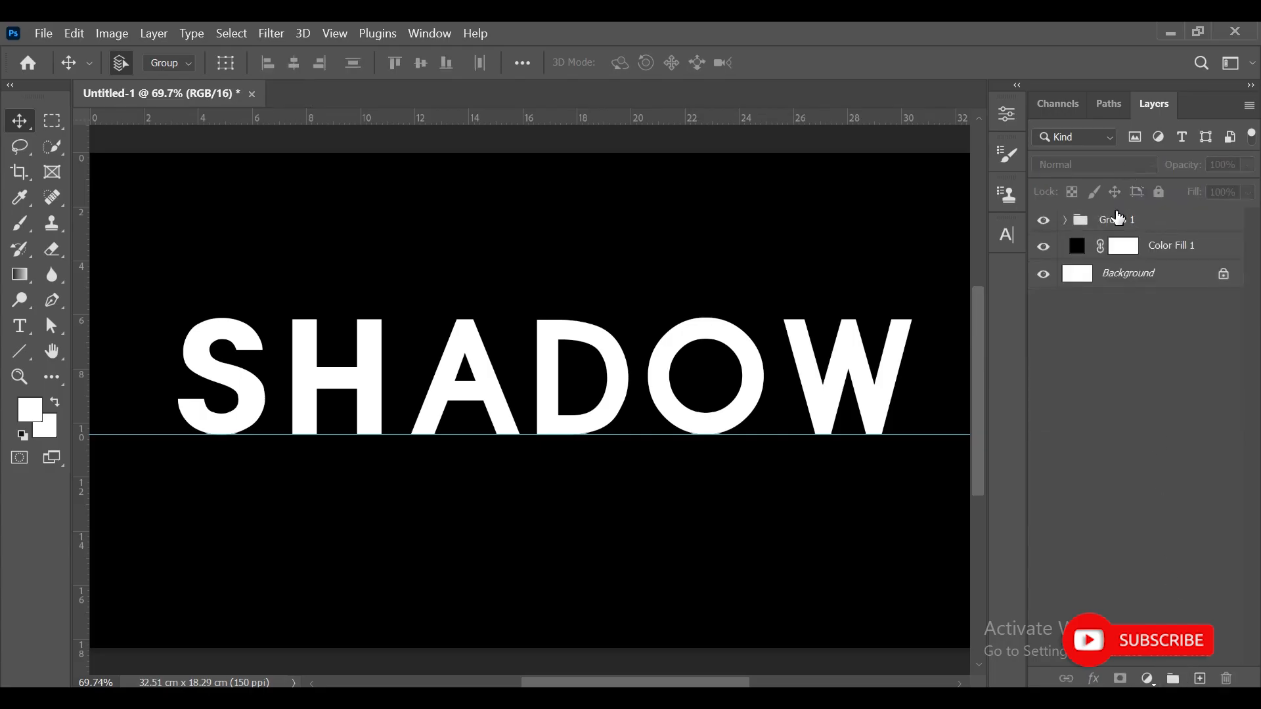
left_click(1119, 218)
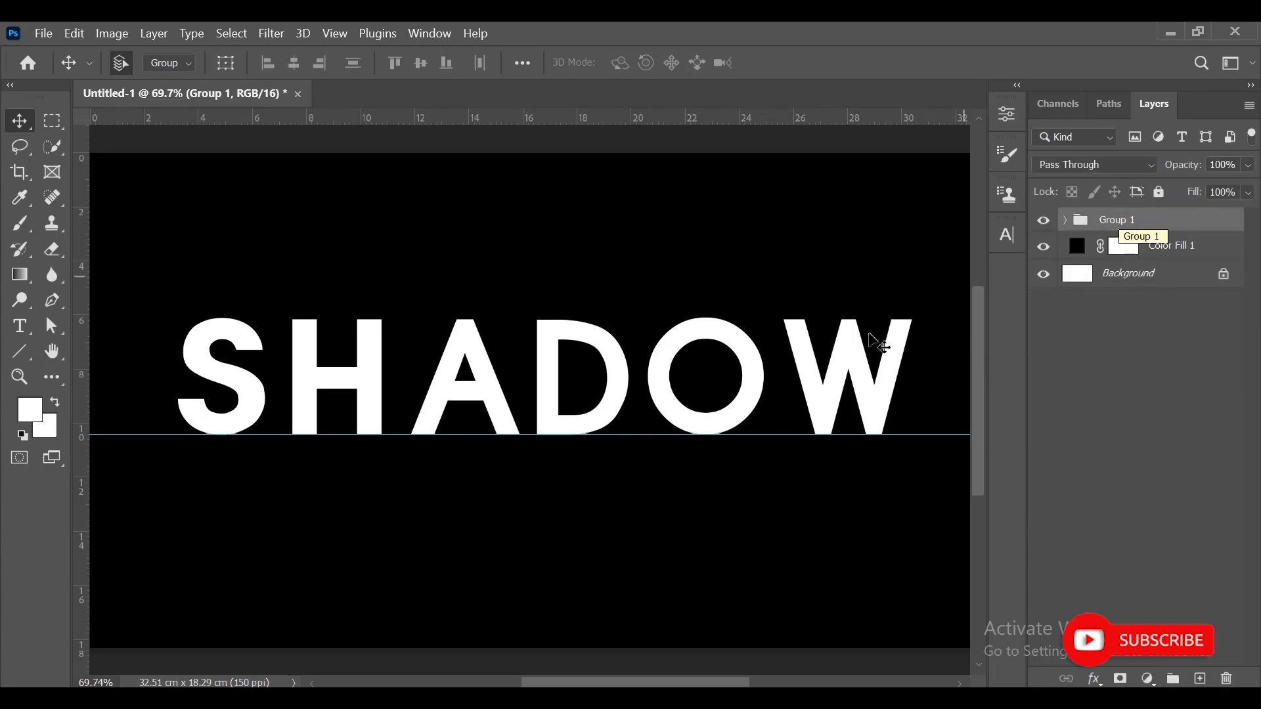
left_click_drag(852, 351, 827, 351)
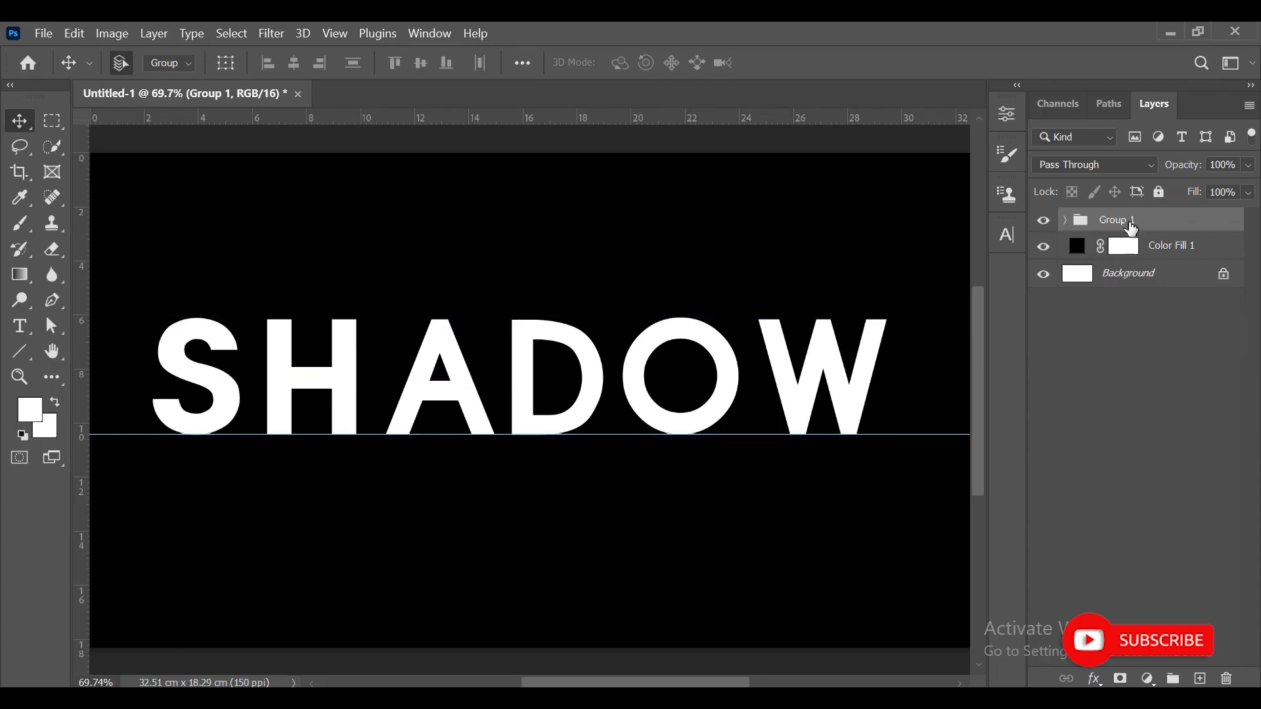
Expand the letter group and set the Move tool's auto-select to Layer
left_click(1067, 226)
left_click(169, 63)
left_click(165, 79)
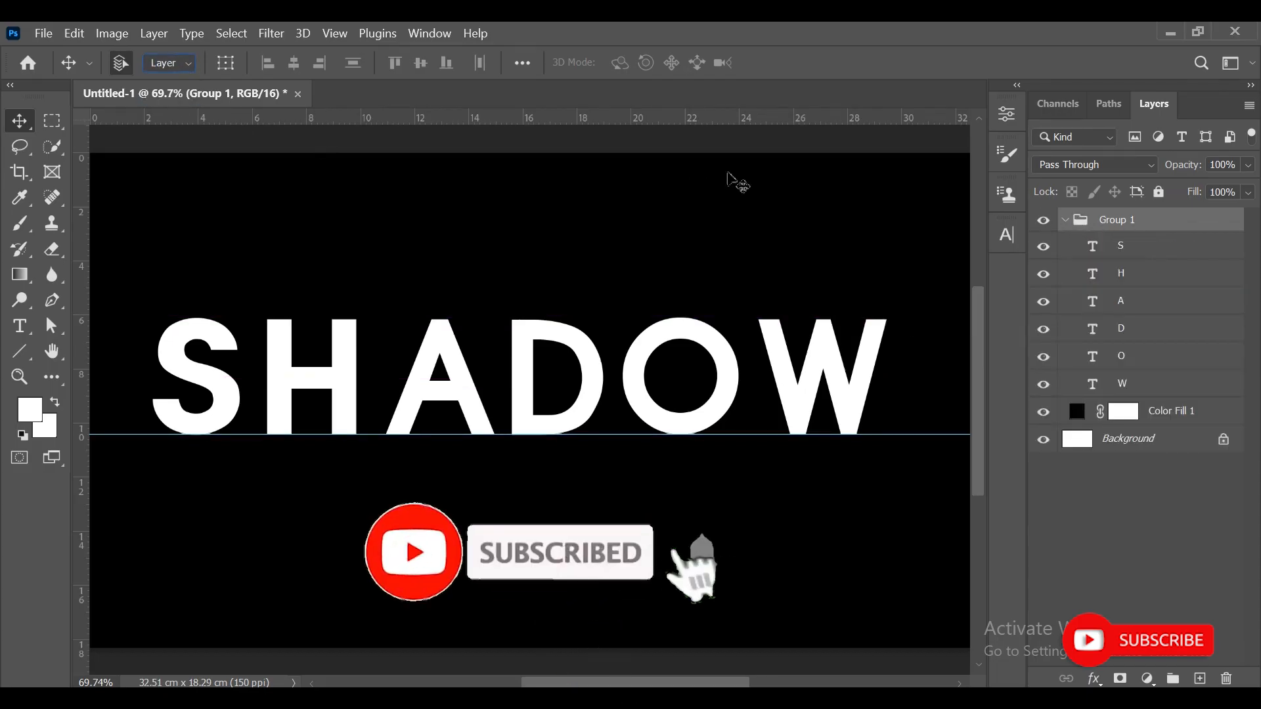
Nudge the letter S right, closer to the H
left_click(1127, 254)
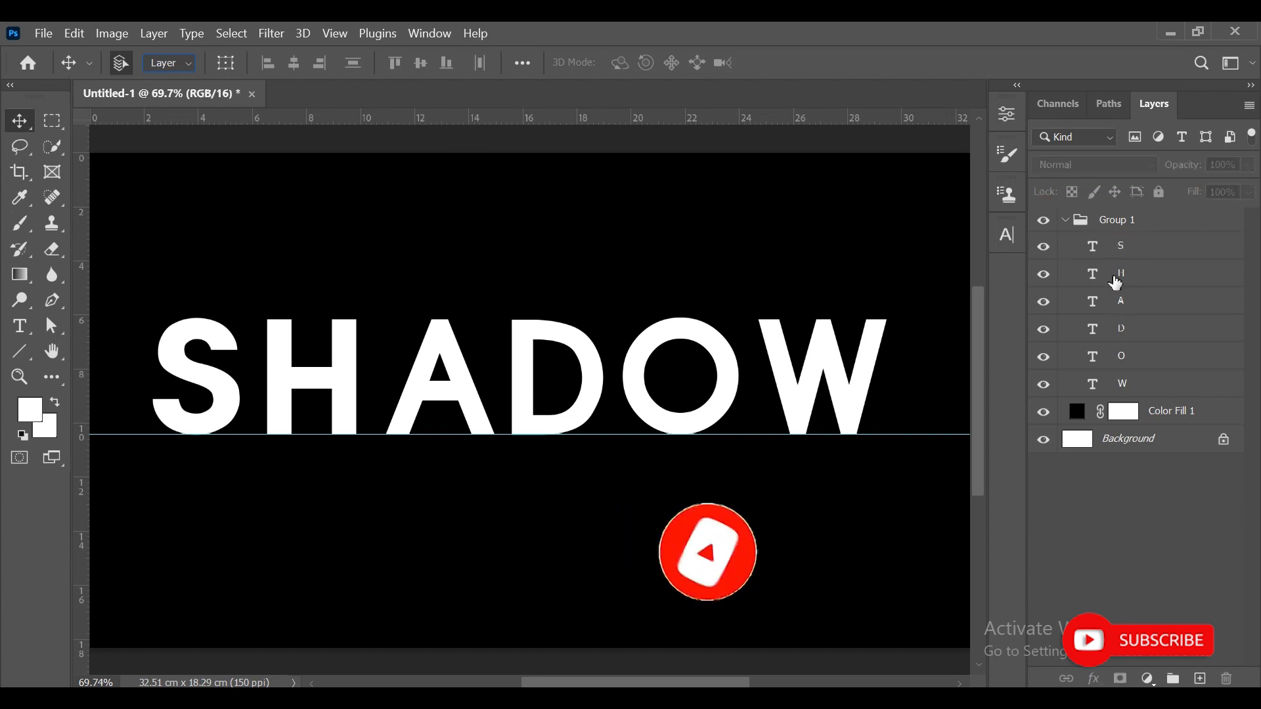
key("Right")
key("Right")
key("Right")
key("Right")
key("Right")
key("Right")
key("Right")
key("Right")
key("Right")
key("Right")
key("Right")
key("Right")
key("Right")
key("Right")
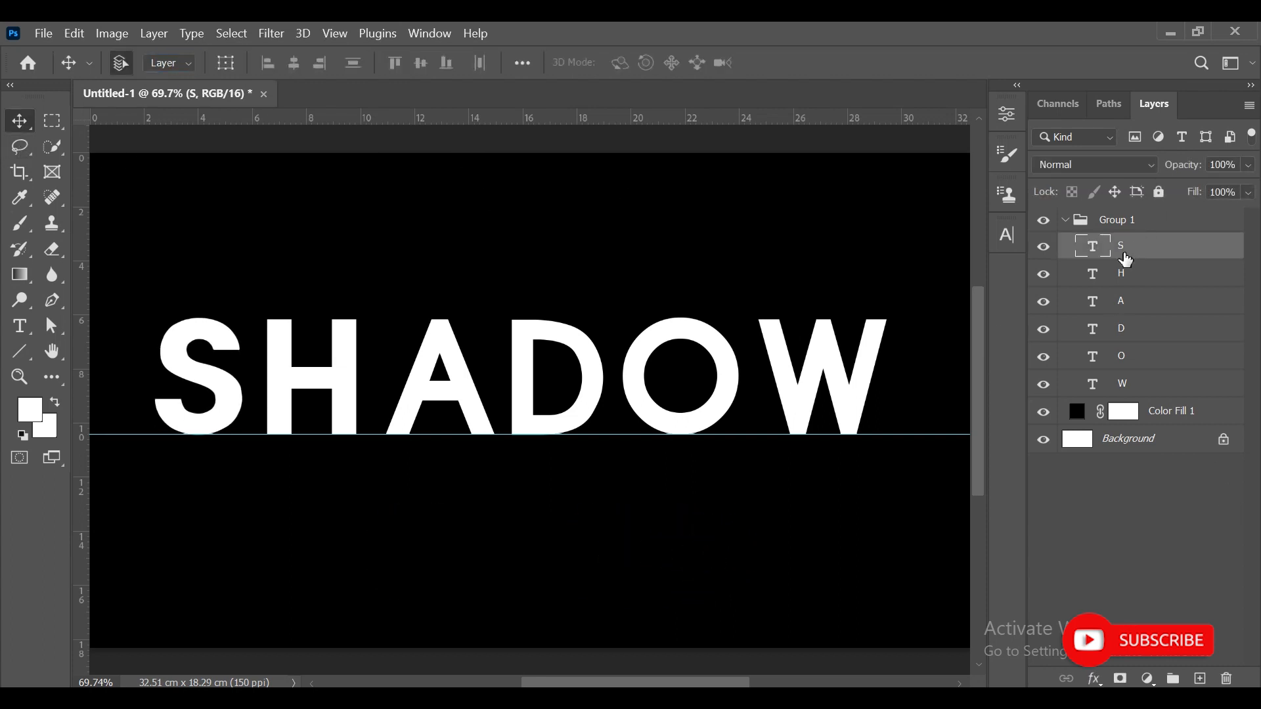
Nudge the letter H left, tightening the gap to the S
left_click(1167, 275)
key("Left")
key("Left")
key("Left")
key("Left")
key("Left")
key("Left")
key("Left")
key("Left")
key("Left")
key("Left")
key("Left")
key("Left")
key("Left")
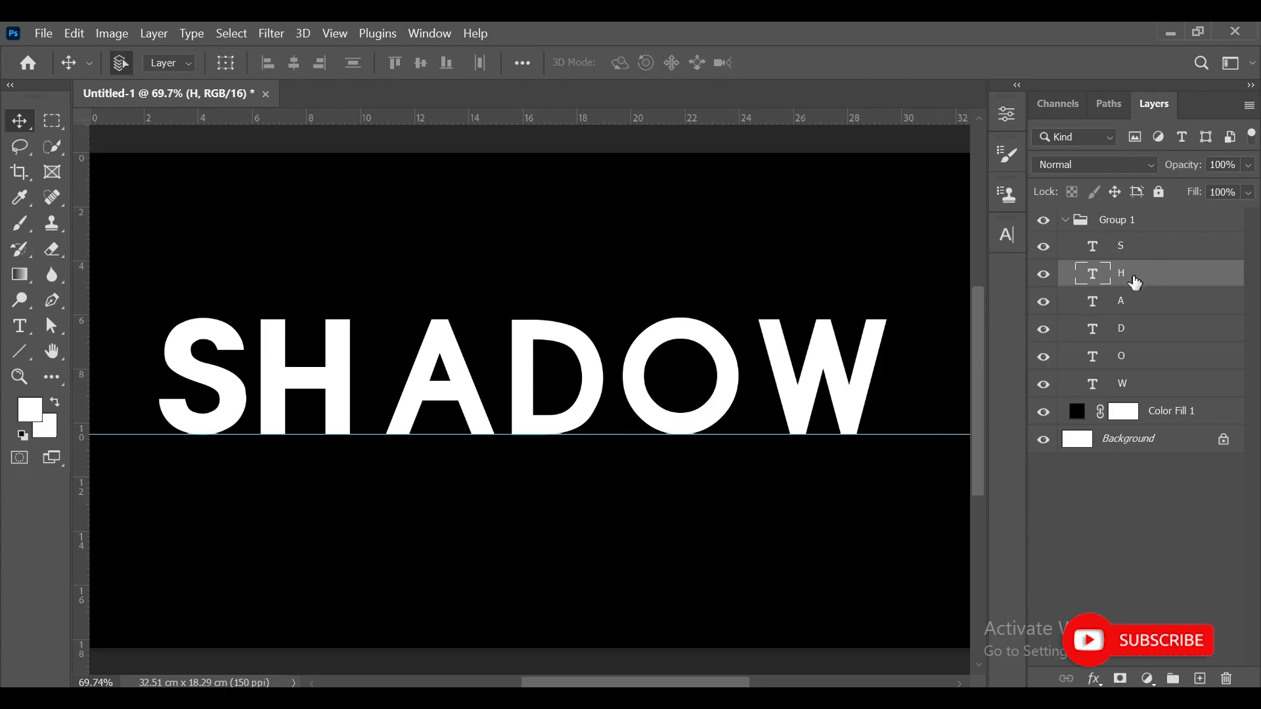
Set the font size of the letter S to 162 pt
left_click(1143, 247)
double_click(1094, 245)
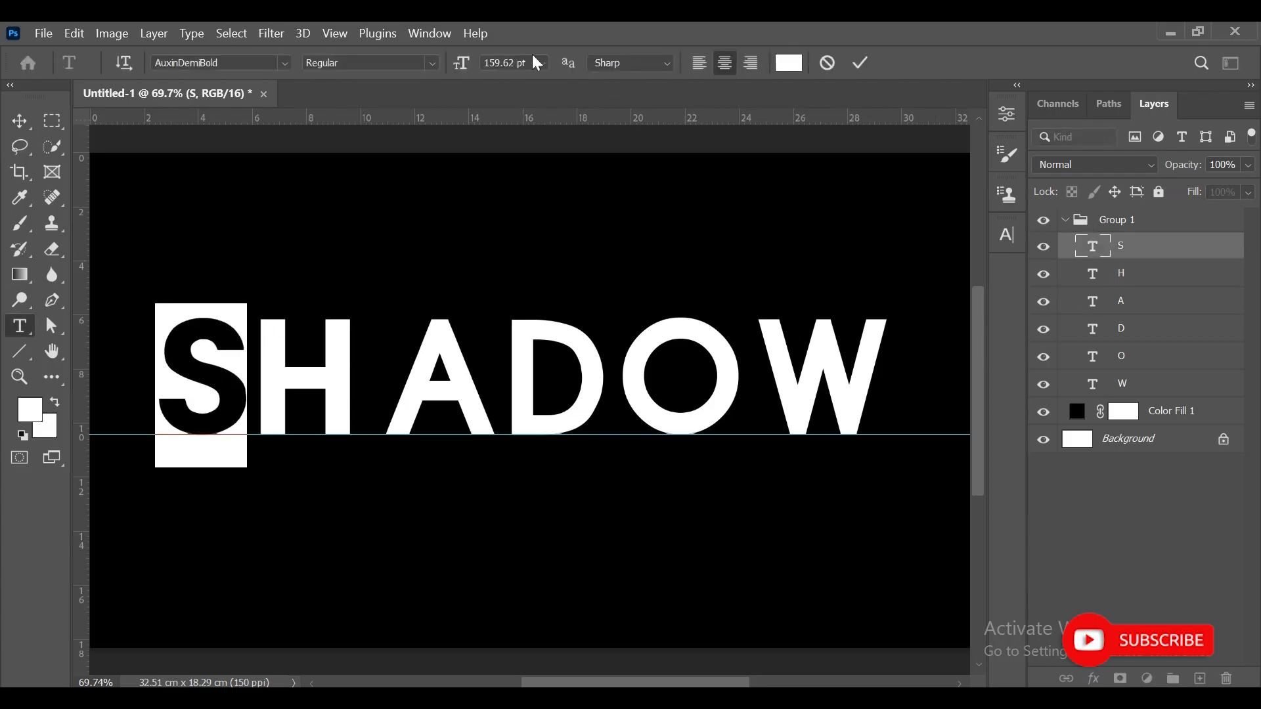
left_click(531, 65)
type("16")
key("Tab")
left_click(20, 121)
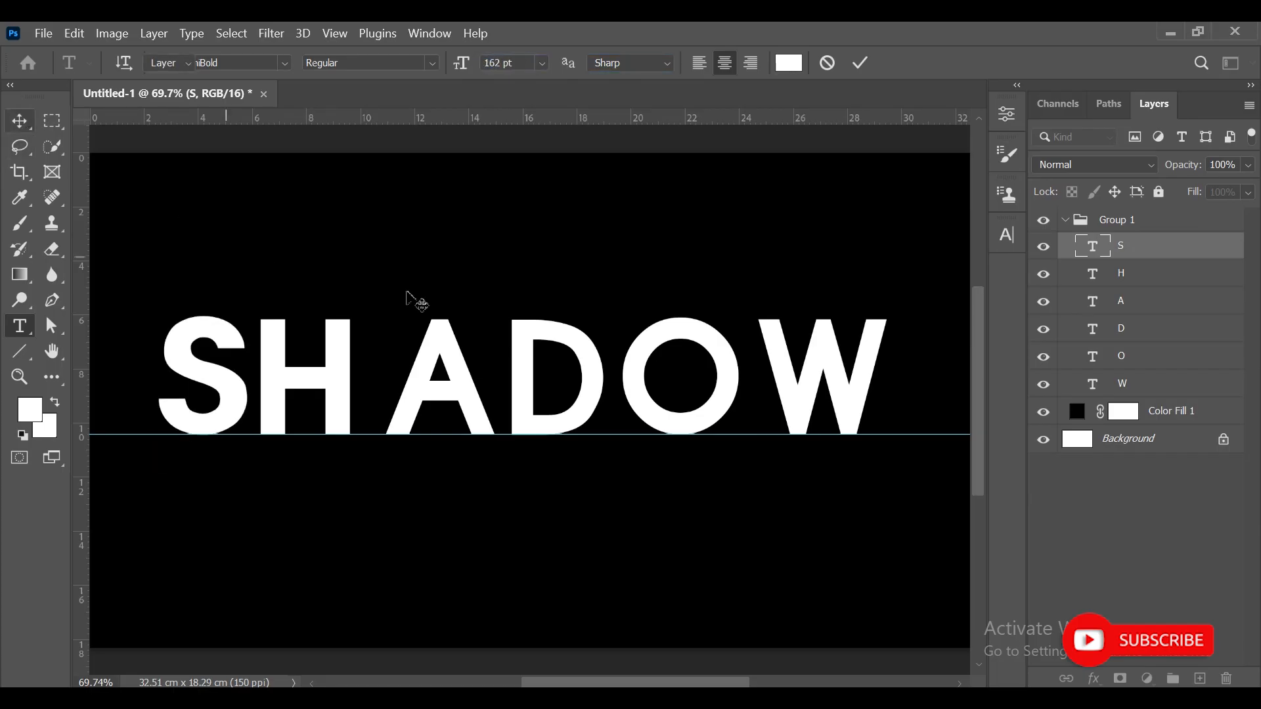
Nudge the letter A left until it sits close to the H
left_click(1140, 279)
left_click(1140, 301)
key("Left")
key("Left")
key("Left")
key("Left")
key("Left")
key("Left")
key("Left")
key("Left")
key("Left")
key("Left")
key("Left")
key("Left")
key("Left")
key("Left")
key("Left")
key("Left")
key("Left")
key("Left")
key("Left")
key("Left")
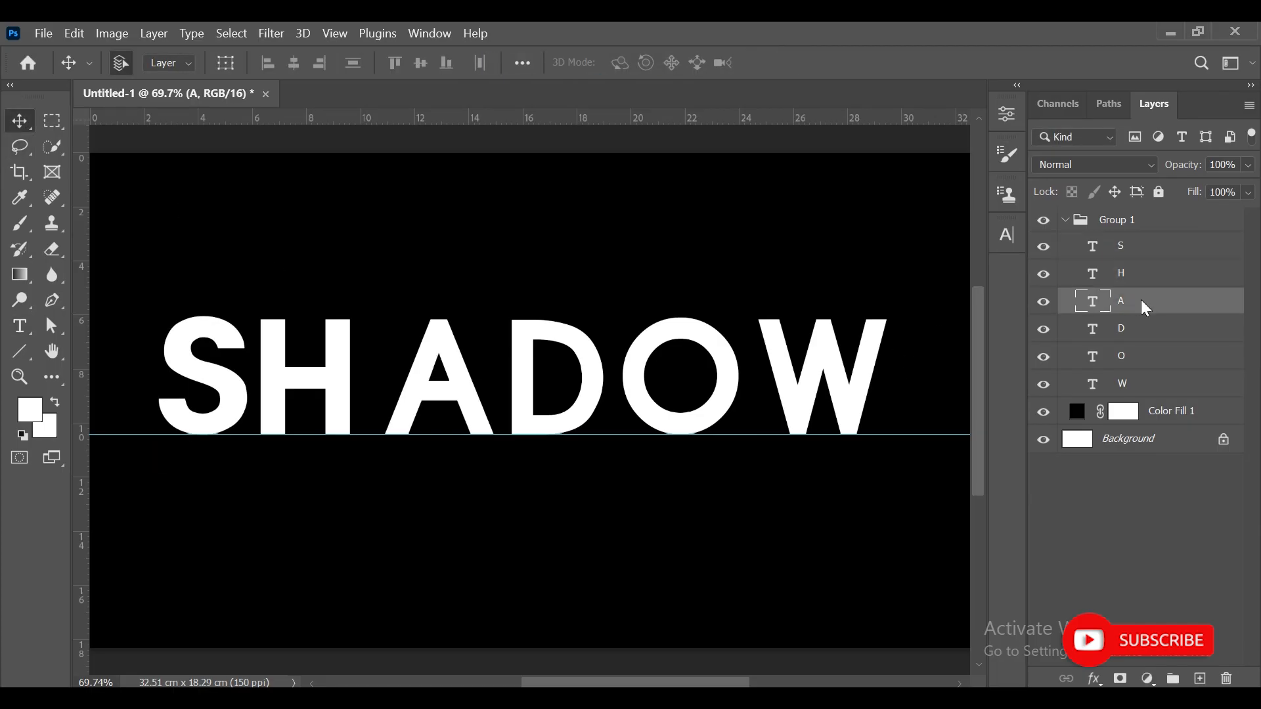
Nudge the letter D left toward the A
left_click(1140, 329)
key("Left")
key("Left")
key("Left")
key("Left")
key("Left")
key("Left")
key("Left")
key("Left")
key("Left")
key("Left")
key("Left")
key("Left")
key("Left")
key("Left")
key("Left")
key("Left")
key("Left")
key("Left")
key("Left")
key("Left")
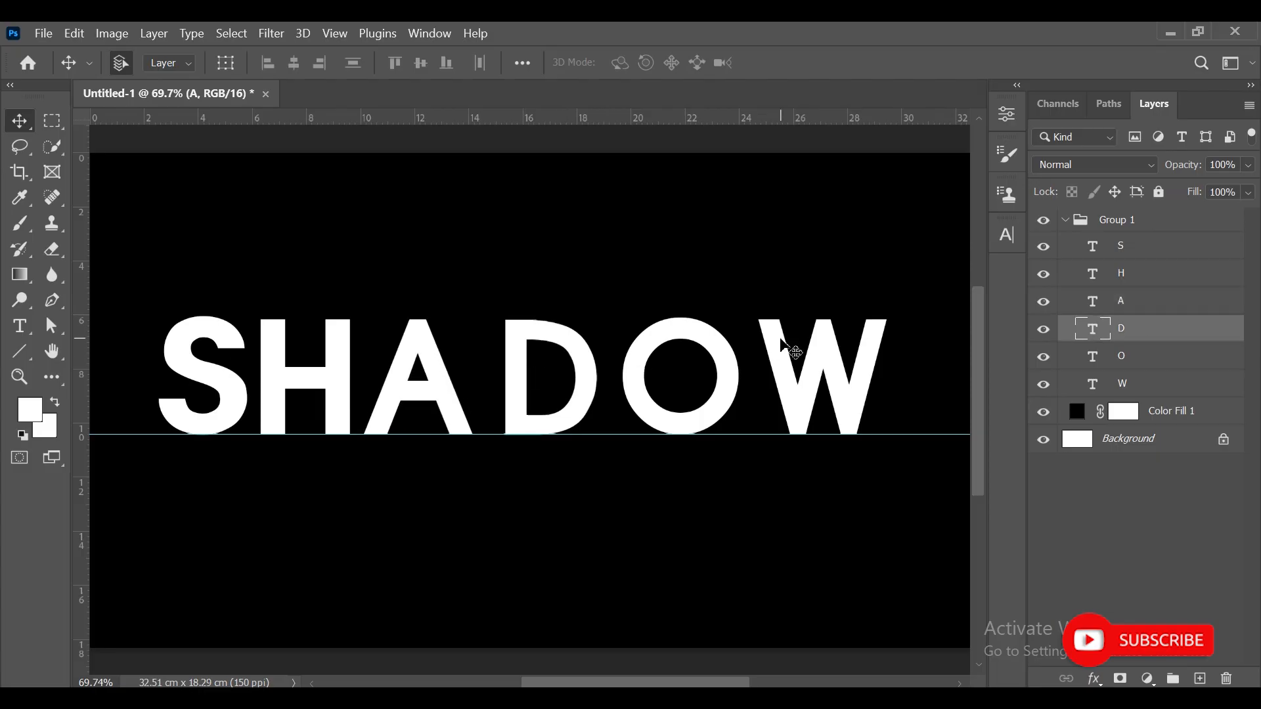
Nudge the letter O left until it sits close to the D
left_click(647, 391)
key("Left")
key("Left")
key("Left")
key("Left")
key("Left")
key("Left")
key("Left")
key("Left")
key("Left")
key("Left")
key("Left")
key("Left")
key("Left")
key("Left")
key("Left")
key("Left")
key("Left")
key("Left")
key("Left")
key("Left")
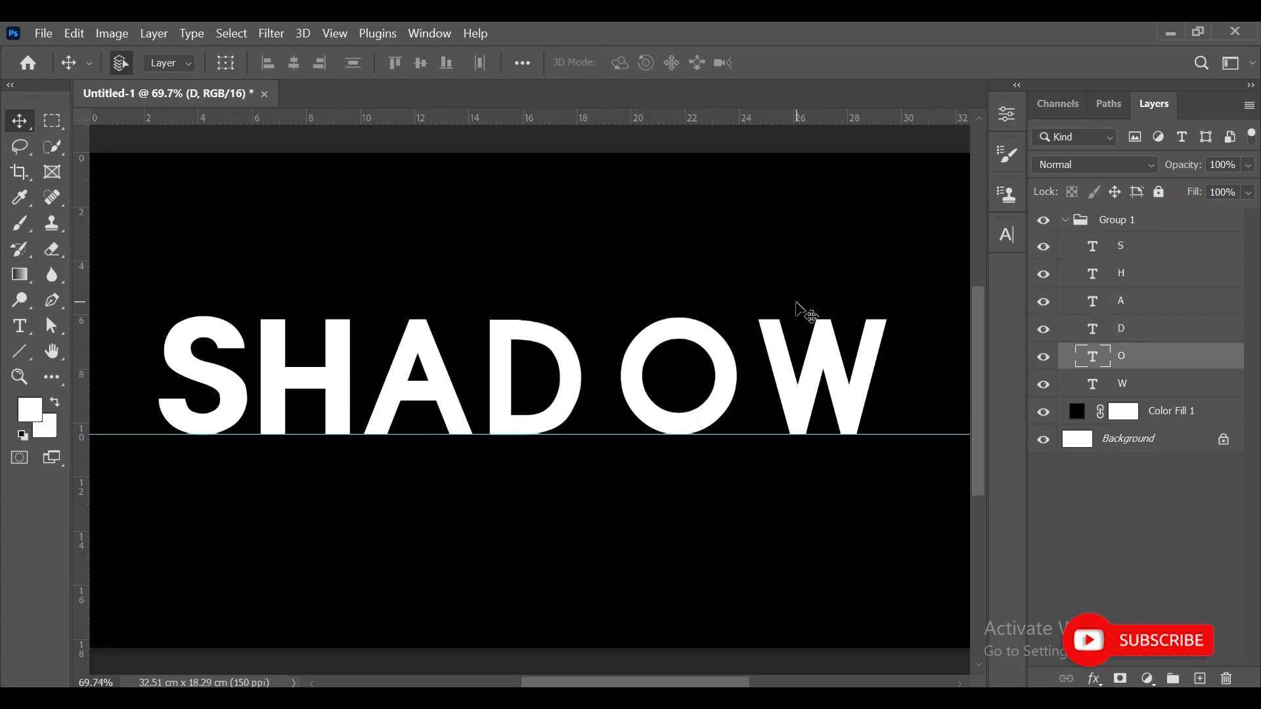
Nudge the letter W left until it sits close to the O
left_click(776, 349)
key("Left")
key("Left")
key("Left")
key("Left")
key("Left")
key("Left")
key("Left")
key("Left")
key("Left")
key("Left")
key("Left")
key("Left")
key("Left")
key("Left")
key("Left")
key("Left")
key("Left")
key("Left")
key("Left")
key("Left")
key("Left")
key("Left")
key("Left")
key("Left")
key("Left")
key("Left")
key("Left")
key("Left")
key("Left")
key("Left")
key("Left")
key("Left")
key("Left")
key("Left")
key("Left")
key("Left")
key("Left")
key("Left")
key("Left")
key("Left")
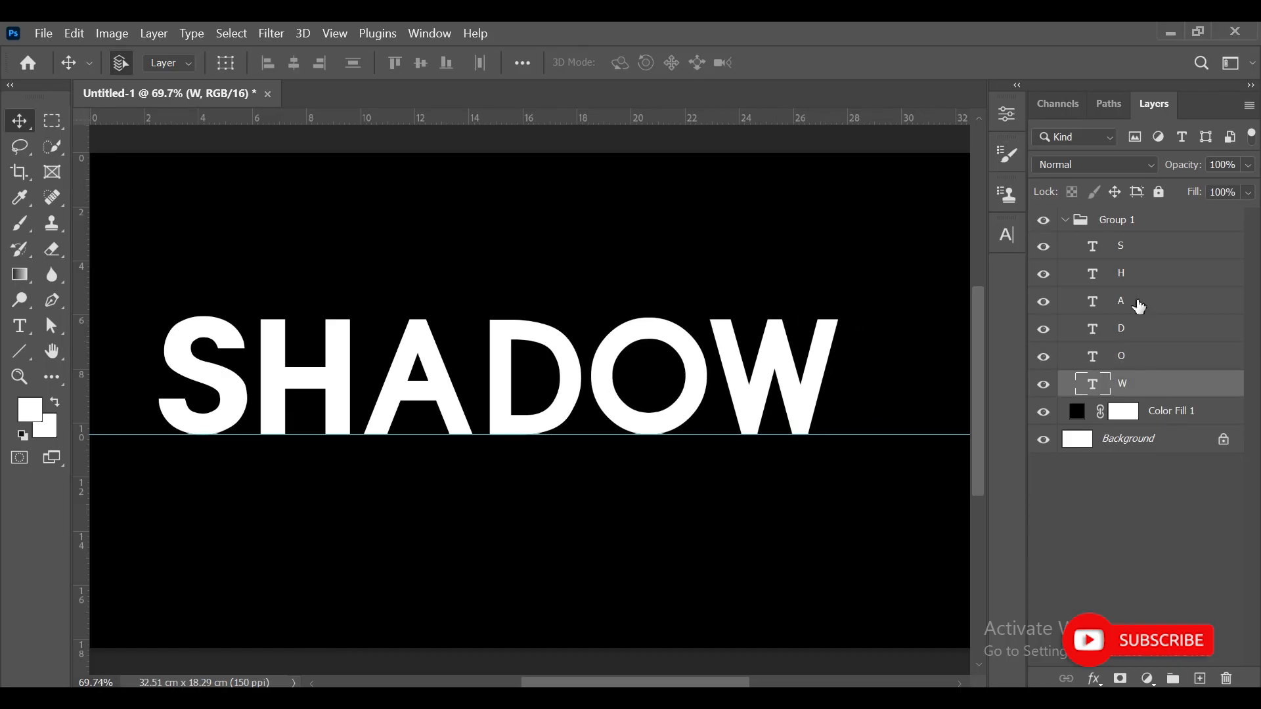
Add a layer mask to the S layer and activate the Gradient tool with default black and white colours
left_click(1133, 249)
left_click(1122, 679)
key("d")
key("g")
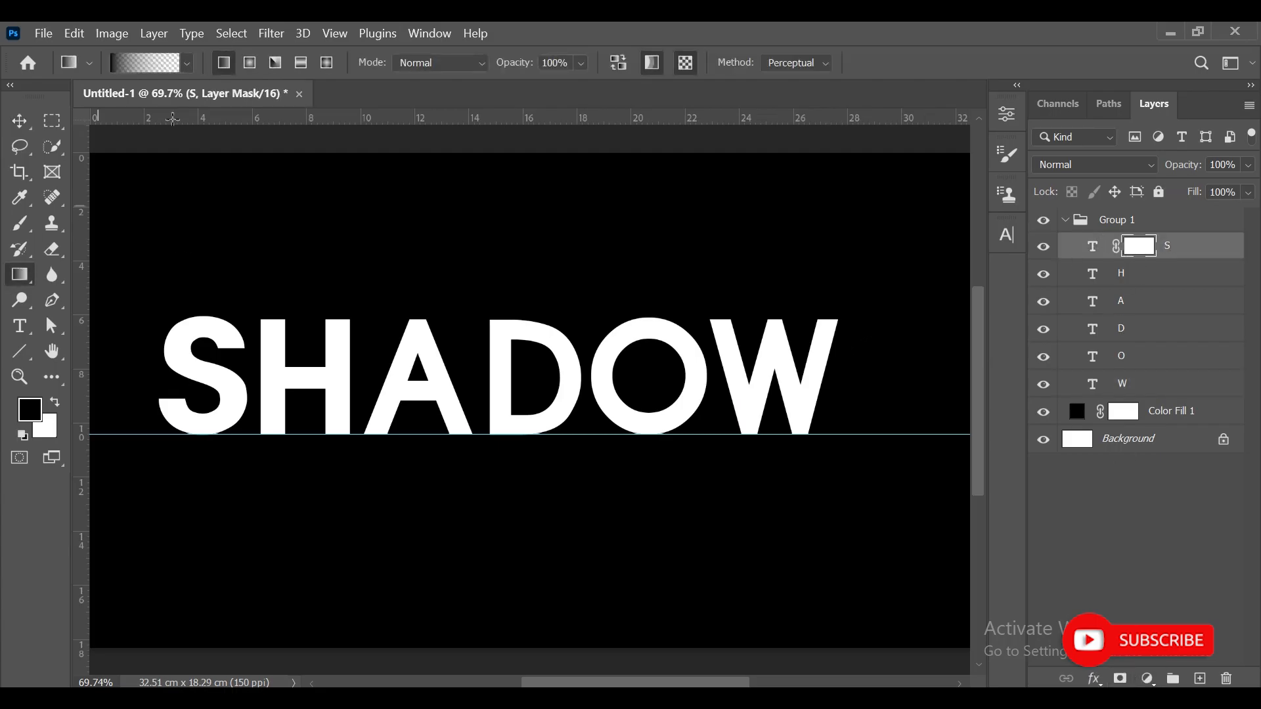
Edit the black-to-white gradient, placing its black stop at 0% and lowering the opacity of the black end
left_click(144, 62)
left_click_drag(783, 449, 699, 447)
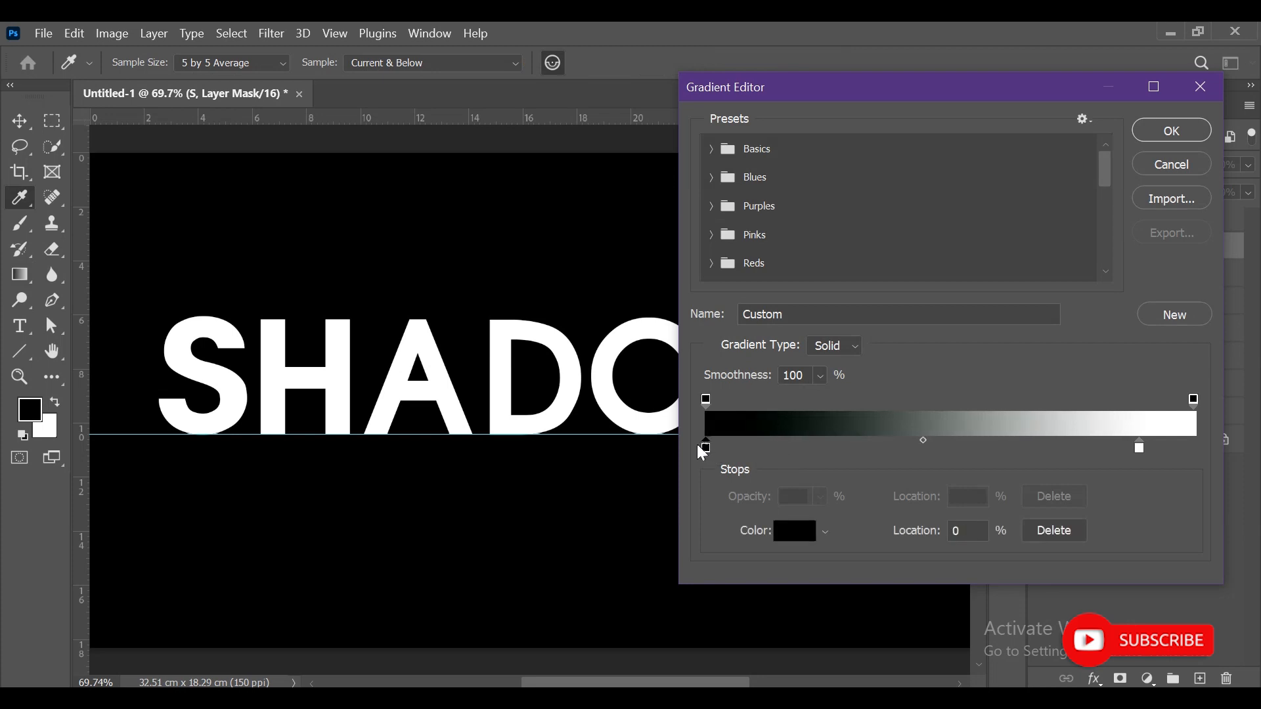
left_click(706, 400)
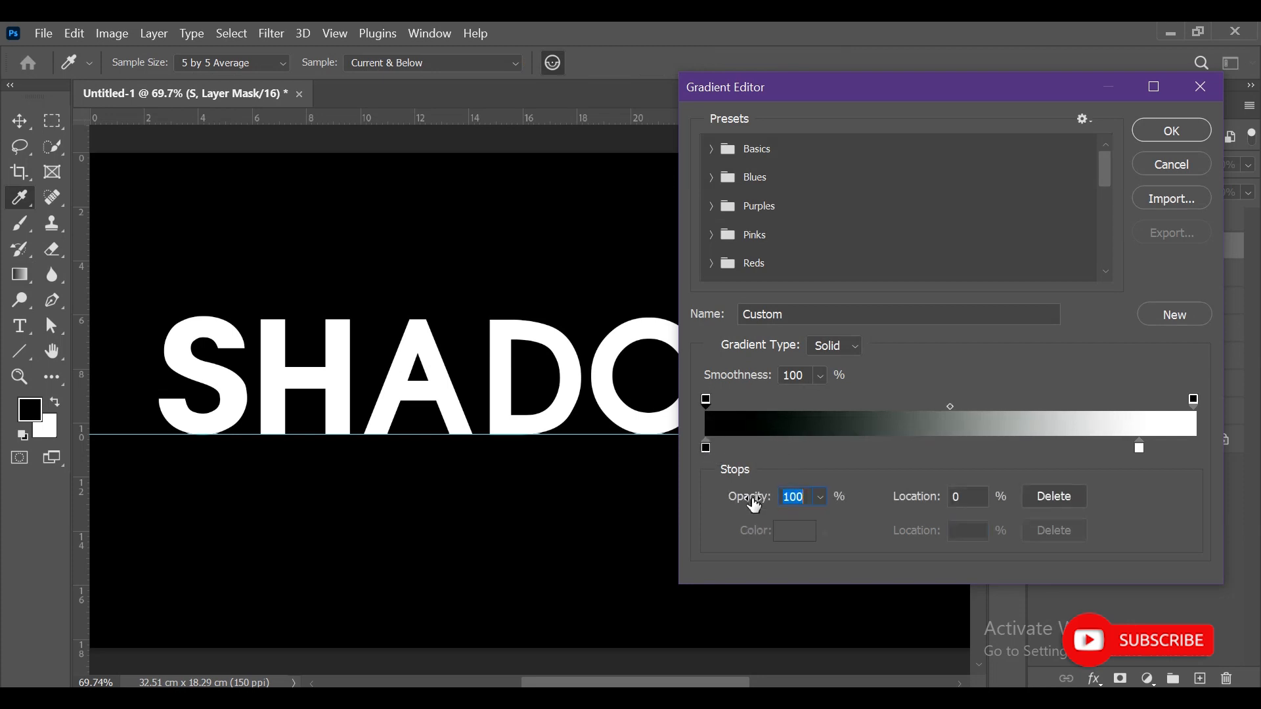
left_click_drag(757, 503, 792, 505)
left_click(1169, 130)
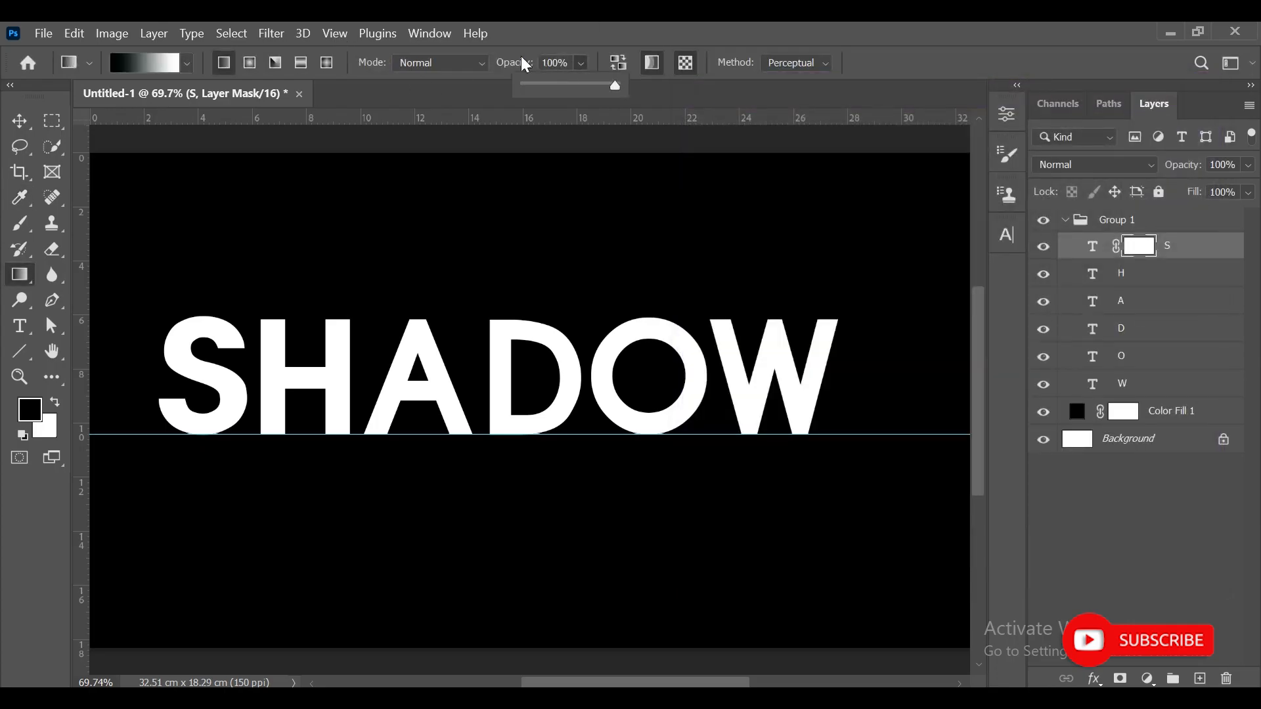
Set the gradient opacity to 92% and draw it across the S mask so the letter fades toward its right side
left_click_drag(617, 84, 608, 85)
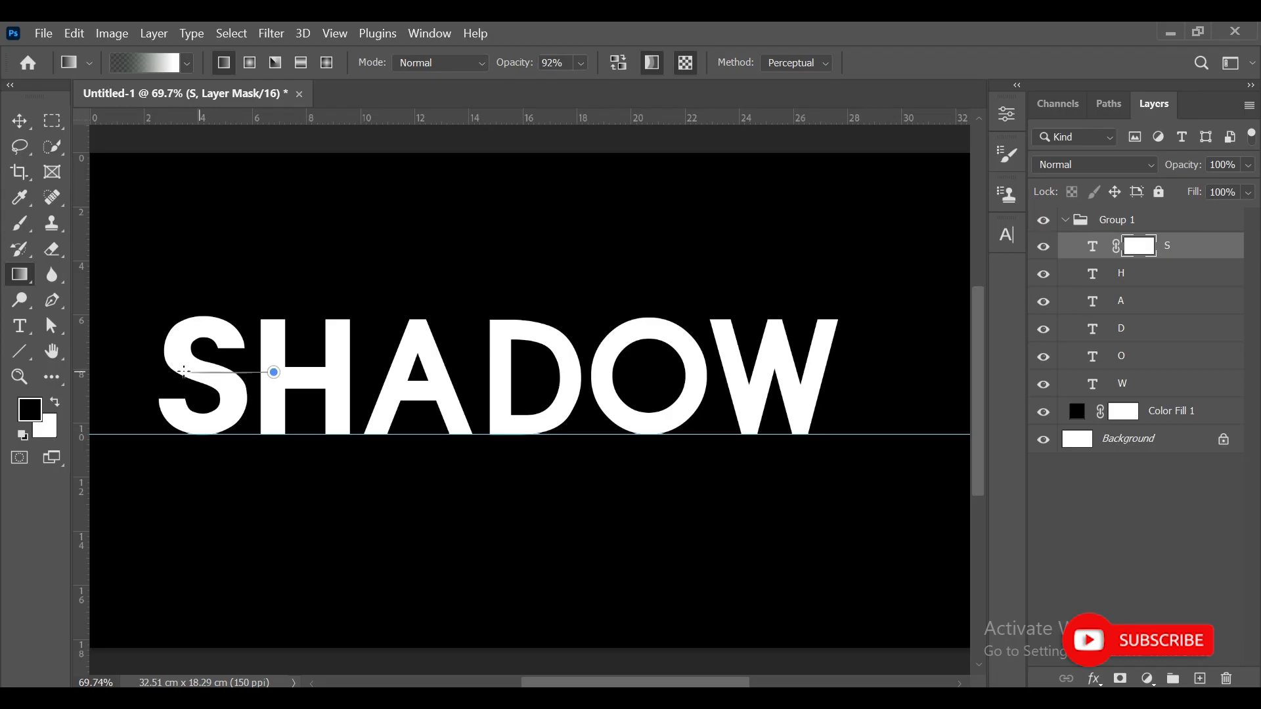
left_click_drag(164, 368, 167, 367)
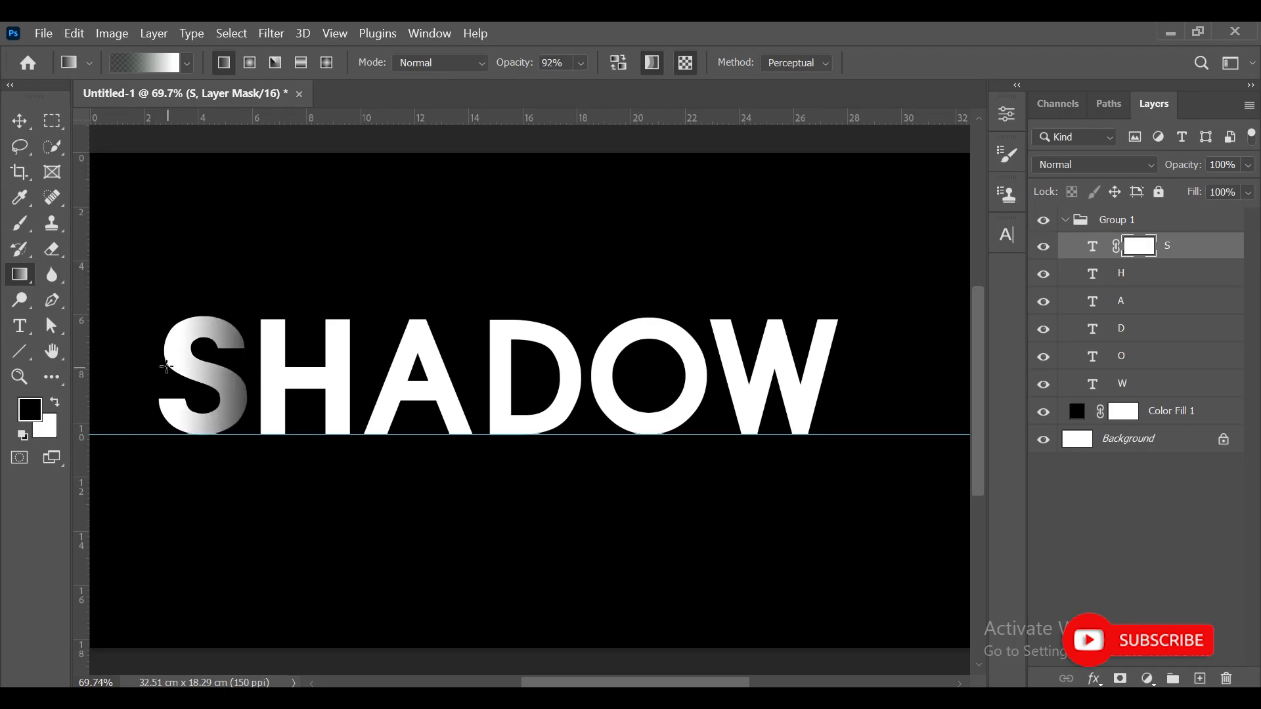
left_click_drag(274, 381, 137, 374)
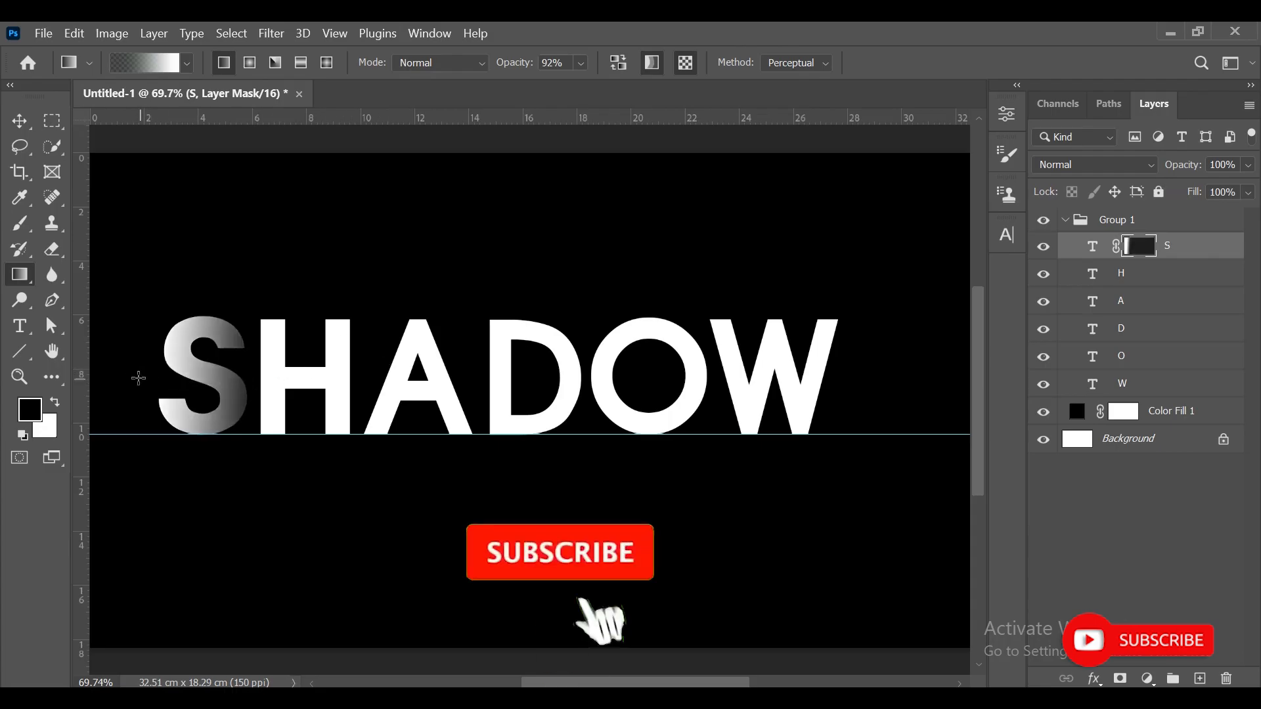
Add a layer mask to the H layer and draw the gradient from its right side to its left
left_click(1146, 276)
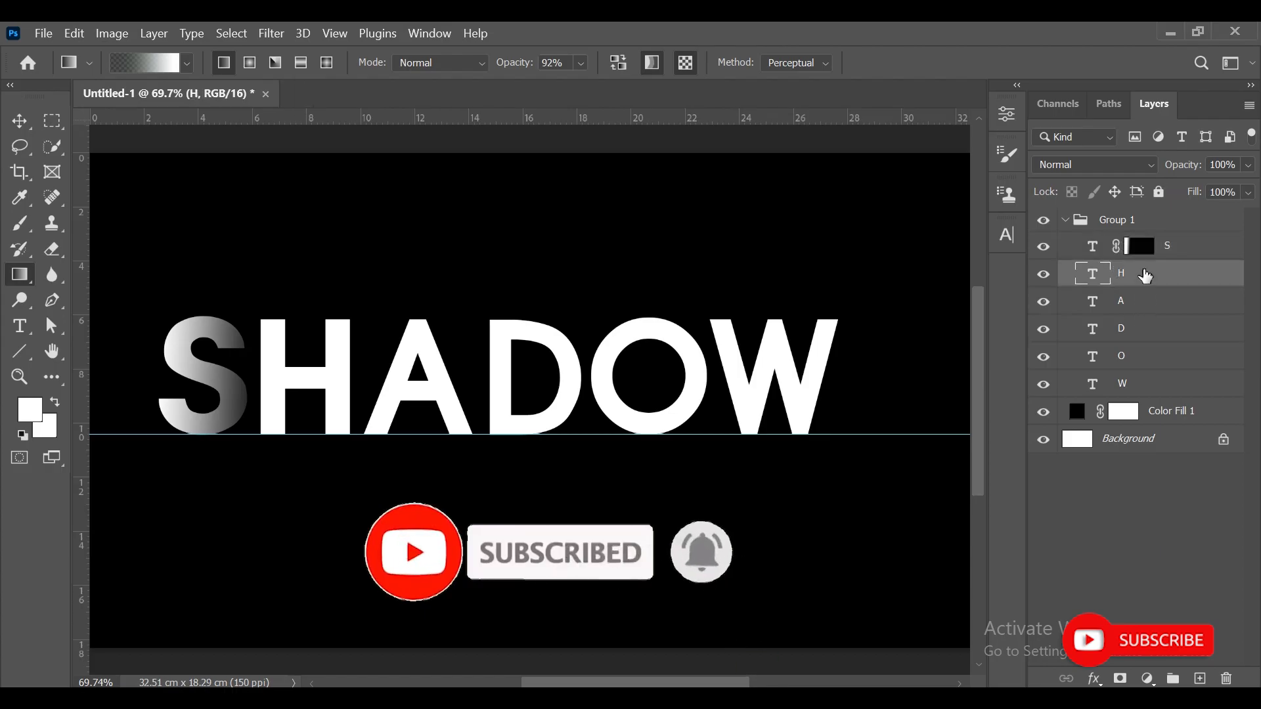
left_click(1121, 678)
key("d")
left_click_drag(388, 373, 248, 365)
Mask the A layer and fade the letter's right side with the gradient
left_click(1142, 301)
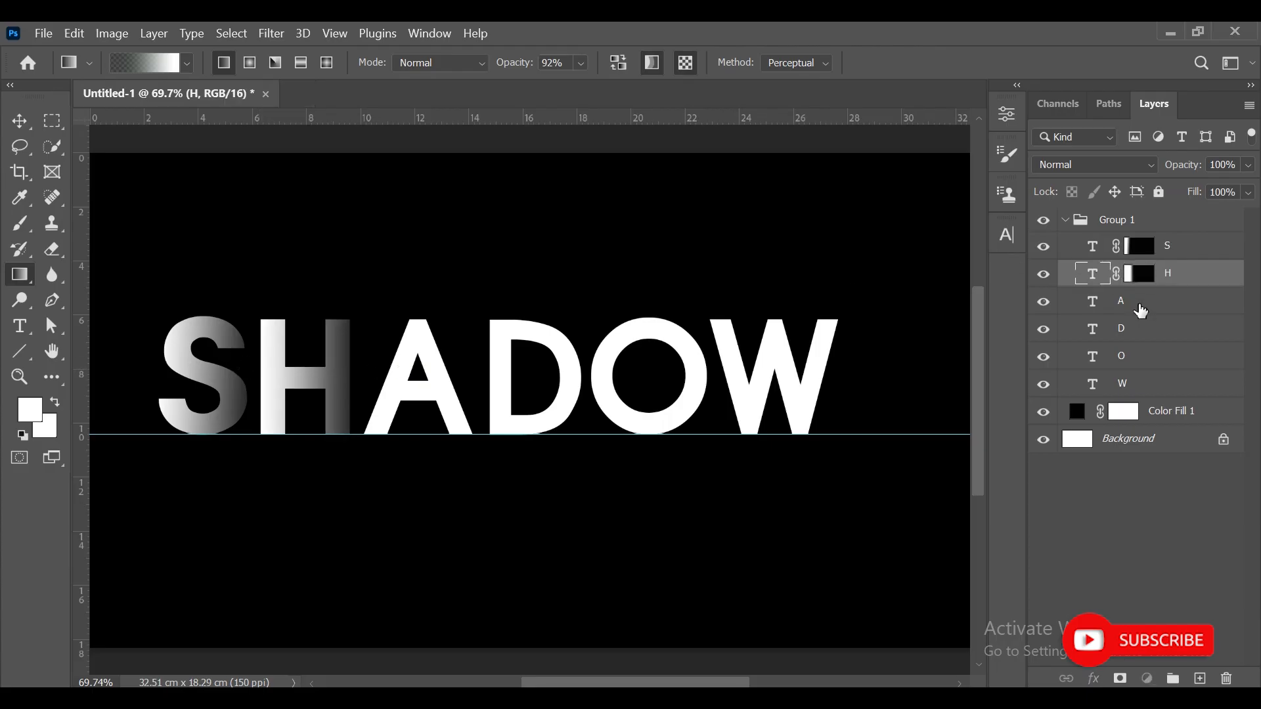
left_click(1120, 680)
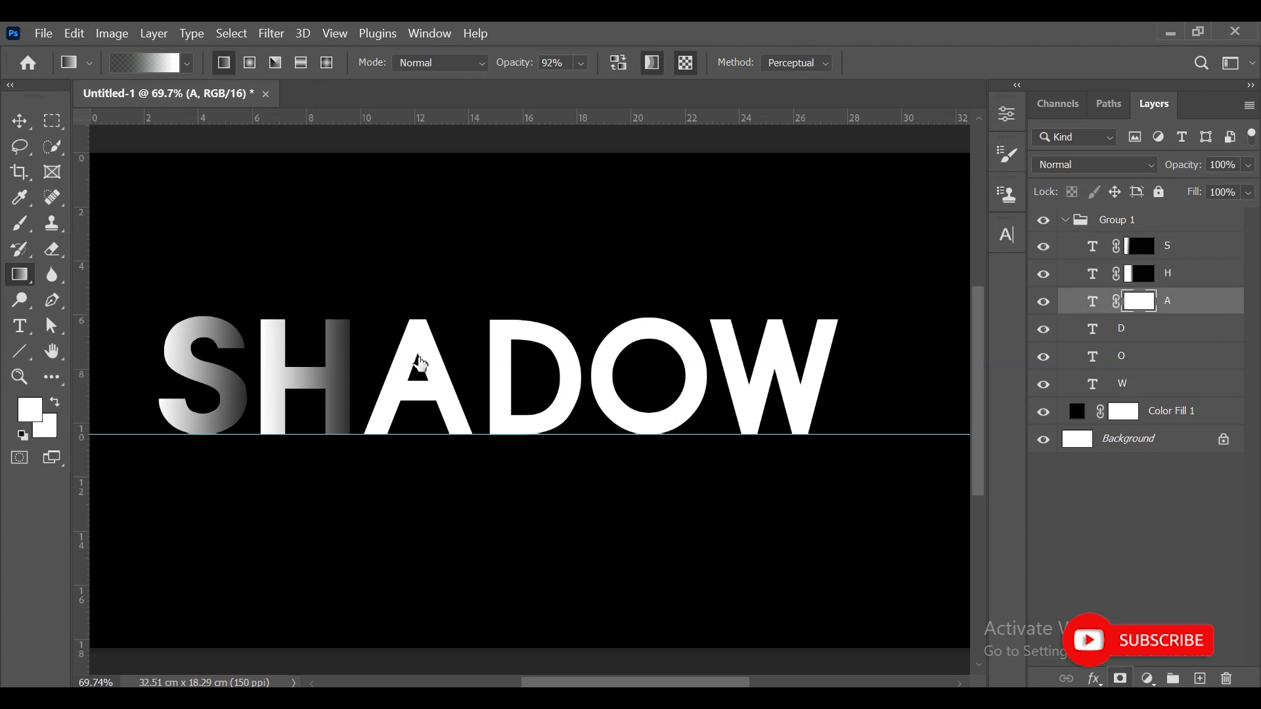
key("d")
left_click_drag(486, 374, 369, 375)
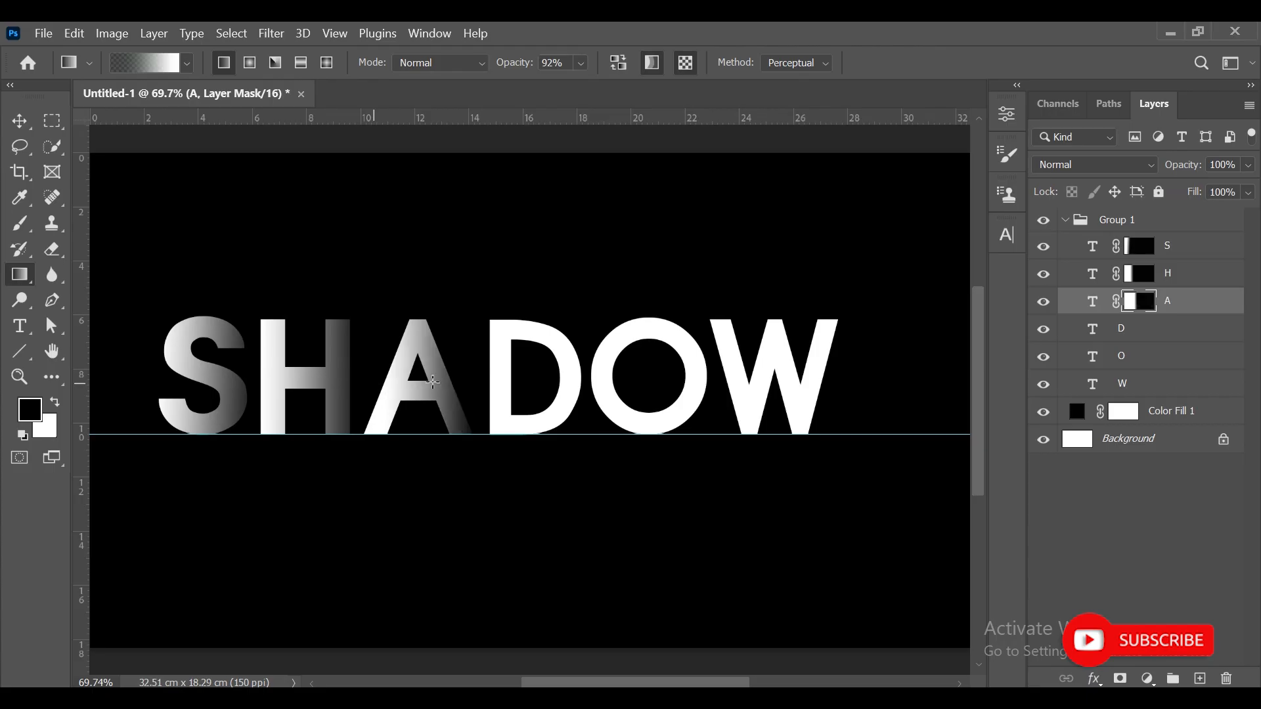
Mask the D layer and fade the letter's right side with the same gradient
left_click(1148, 331)
left_click(1121, 680)
key("d")
left_click_drag(610, 373, 460, 367)
Add a layer mask to the O layer and fade the letter toward its right side with the gradient
left_click(1125, 365)
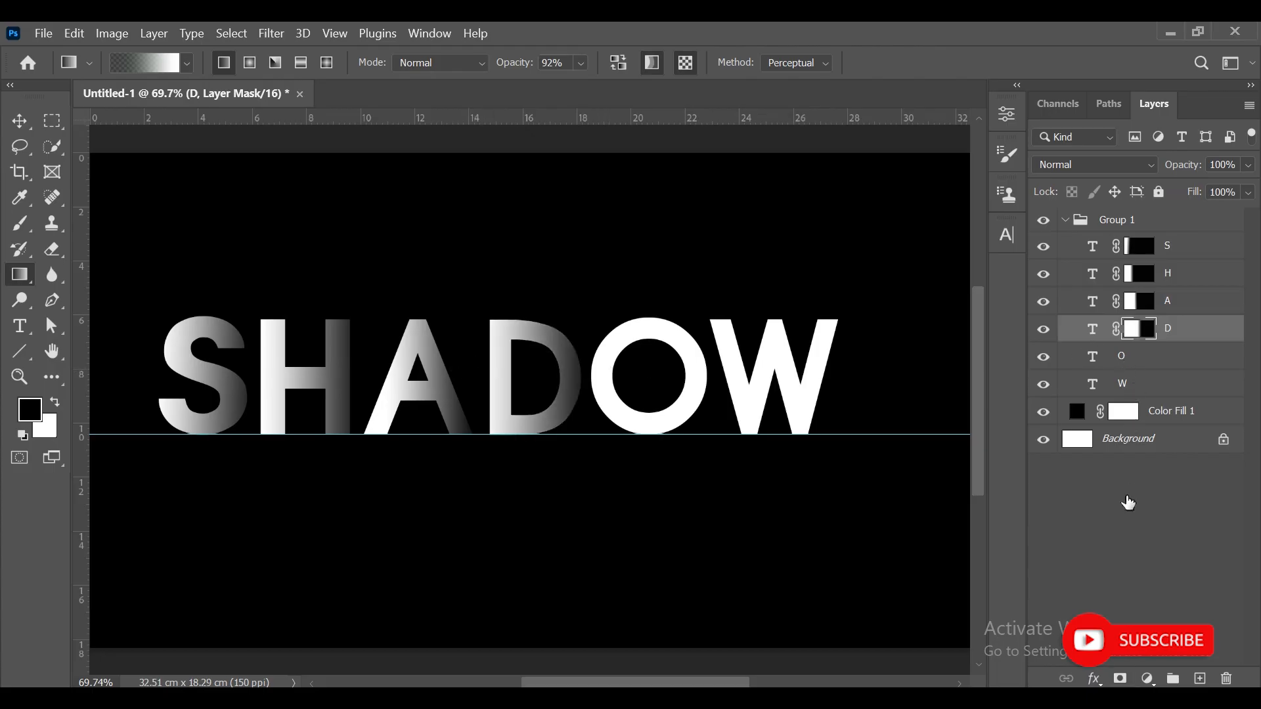
left_click(1121, 678)
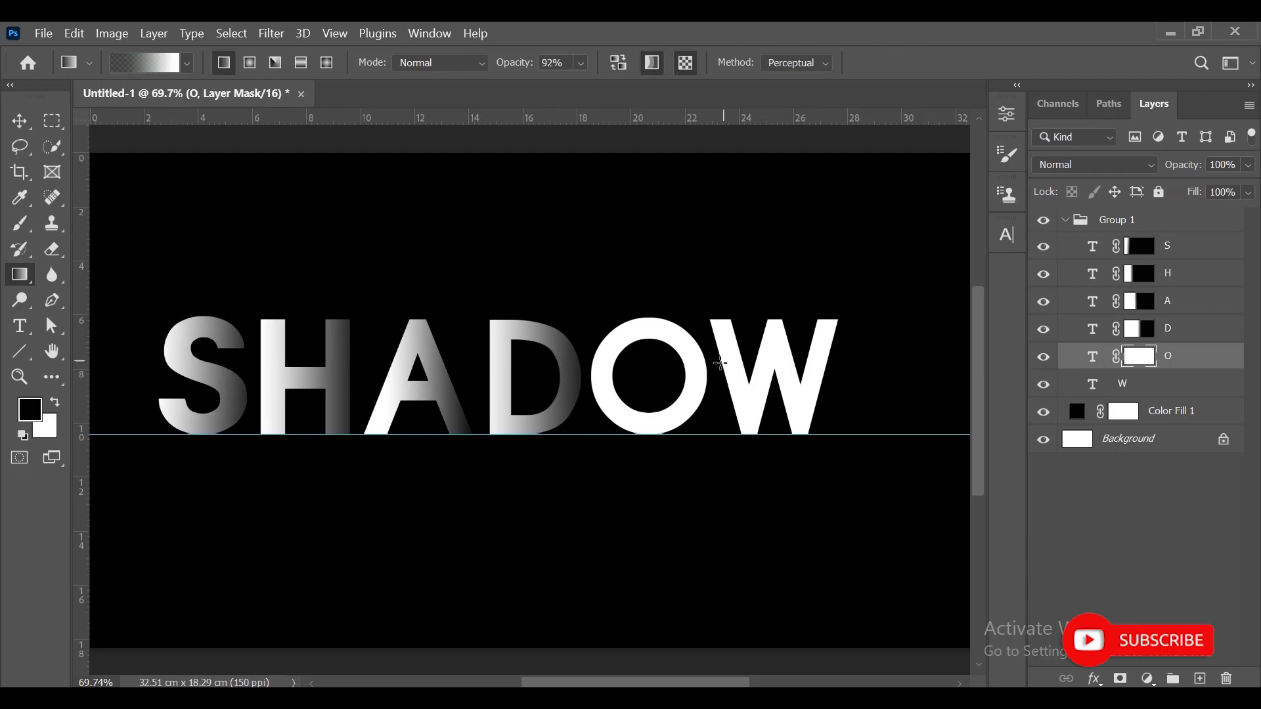
left_click_drag(562, 366, 562, 366)
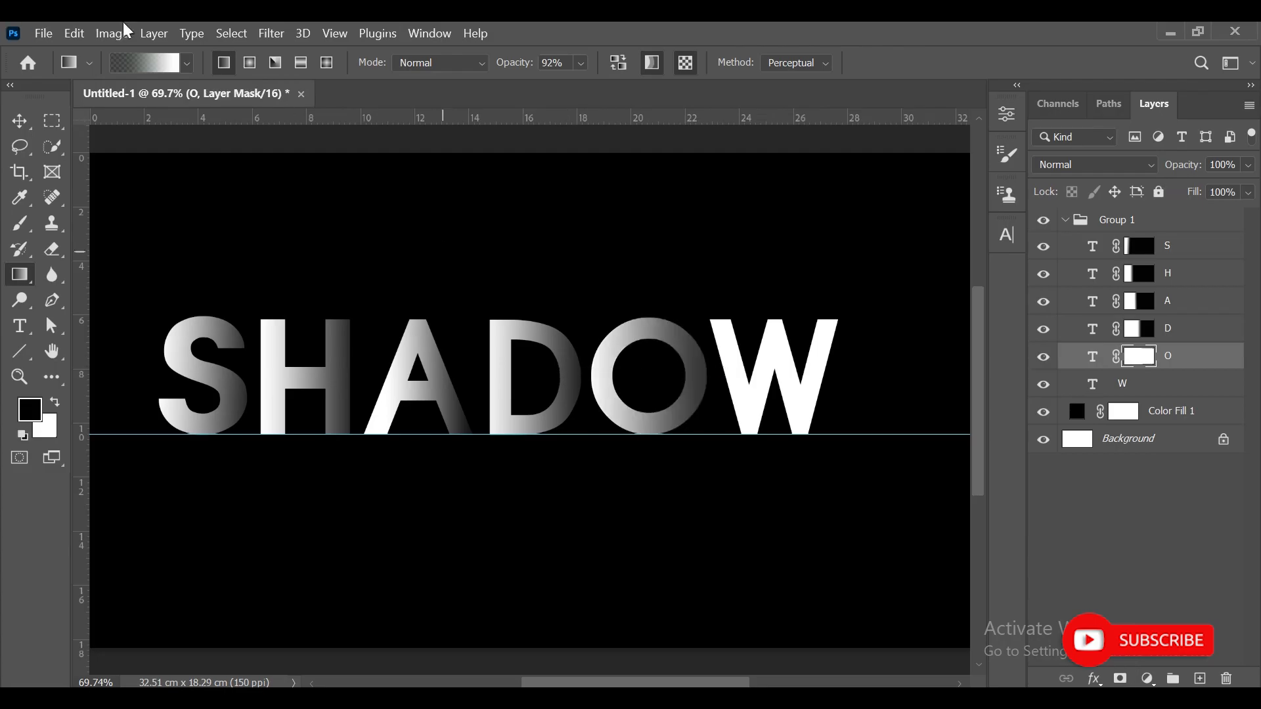
Add a layer mask to the W layer and draw the gradient from its right edge into the O
left_click(1129, 390)
left_click(1120, 678)
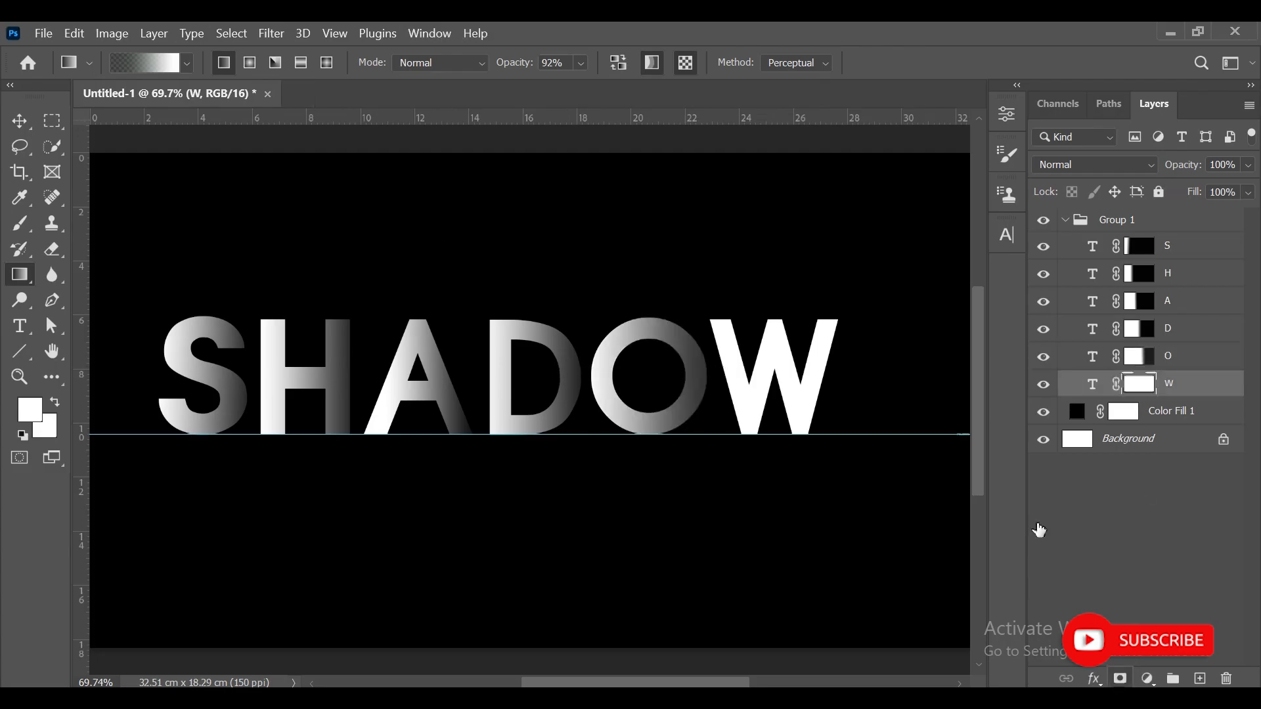
left_click_drag(855, 368, 646, 366)
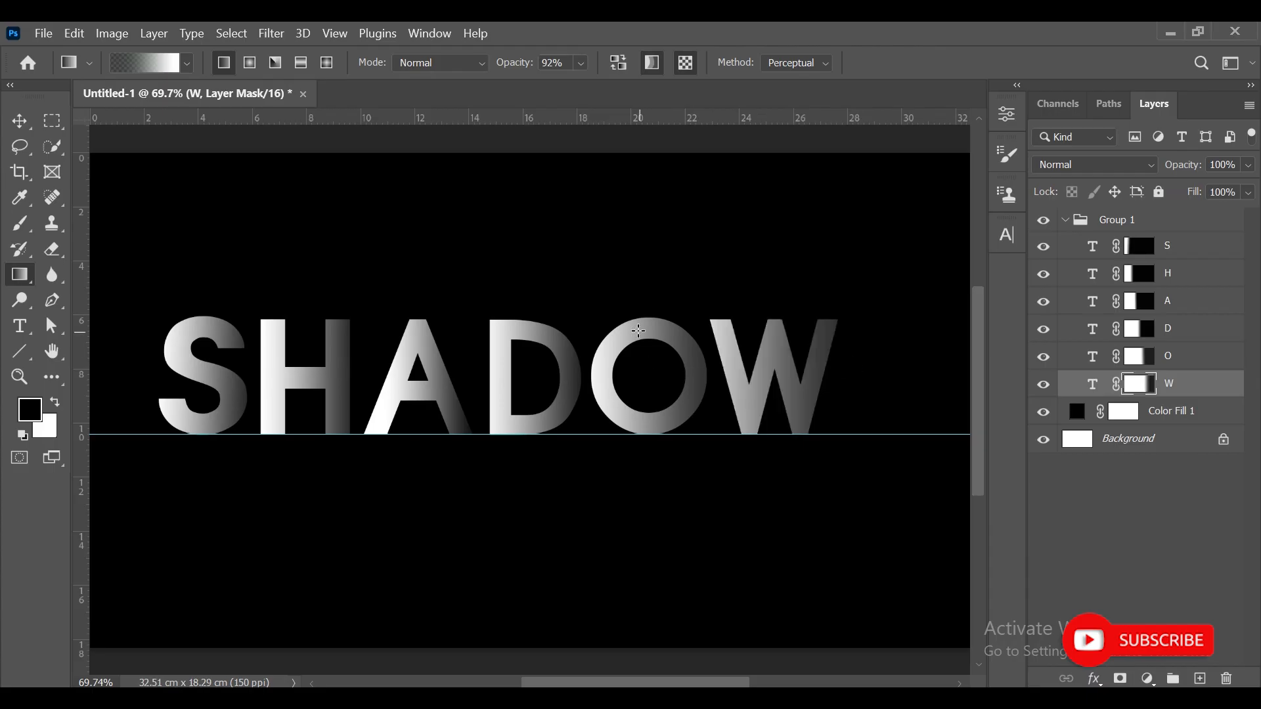
Nudge the masked letter H left until it overlaps the right edge of the S
left_click(18, 128)
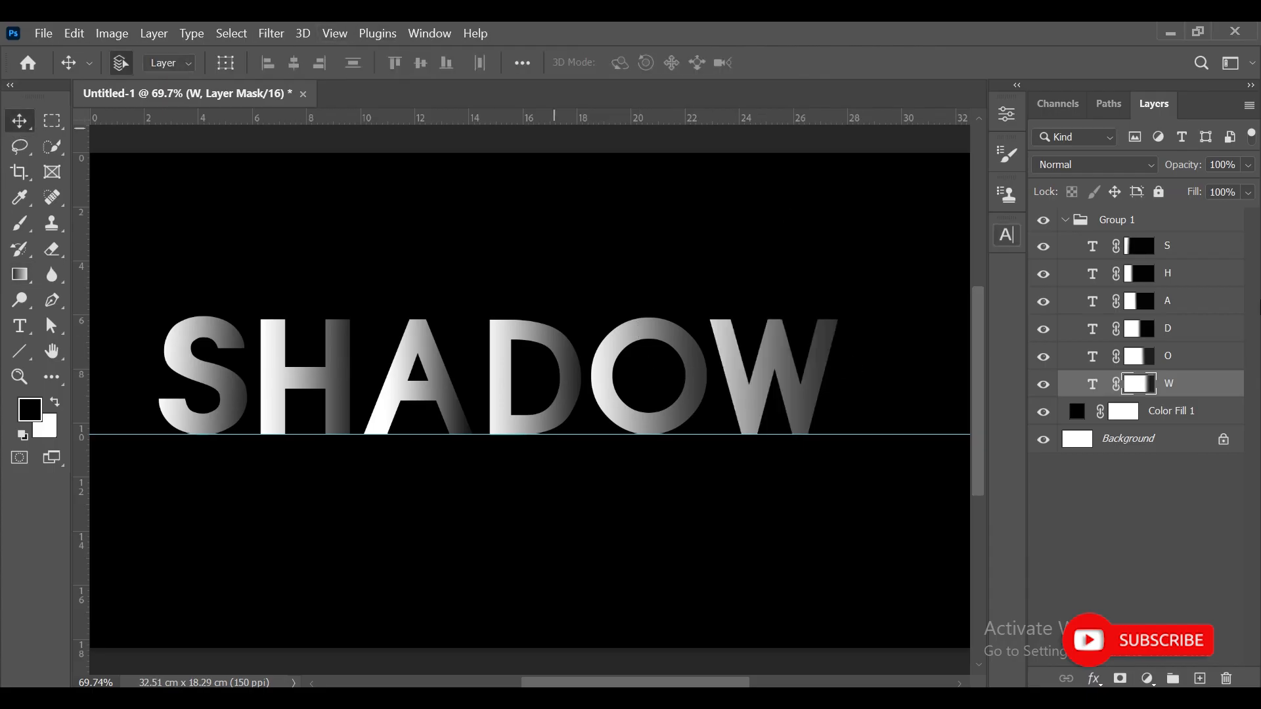
left_click(1181, 283)
key("Left")
key("Left")
key("Left")
key("Left")
key("Left")
key("Left")
key("Left")
key("Left")
key("Left")
key("Left")
key("Left")
key("Left")
key("Left")
key("Left")
key("Left")
key("Left")
key("Left")
key("Left")
key("Left")
key("Left")
key("Left")
key("Left")
key("Left")
key("Left")
key("Left")
key("Left")
key("Left")
key("Left")
key("Left")
key("Left")
key("Left")
key("Left")
key("Left")
key("Left")
key("Left")
key("Left")
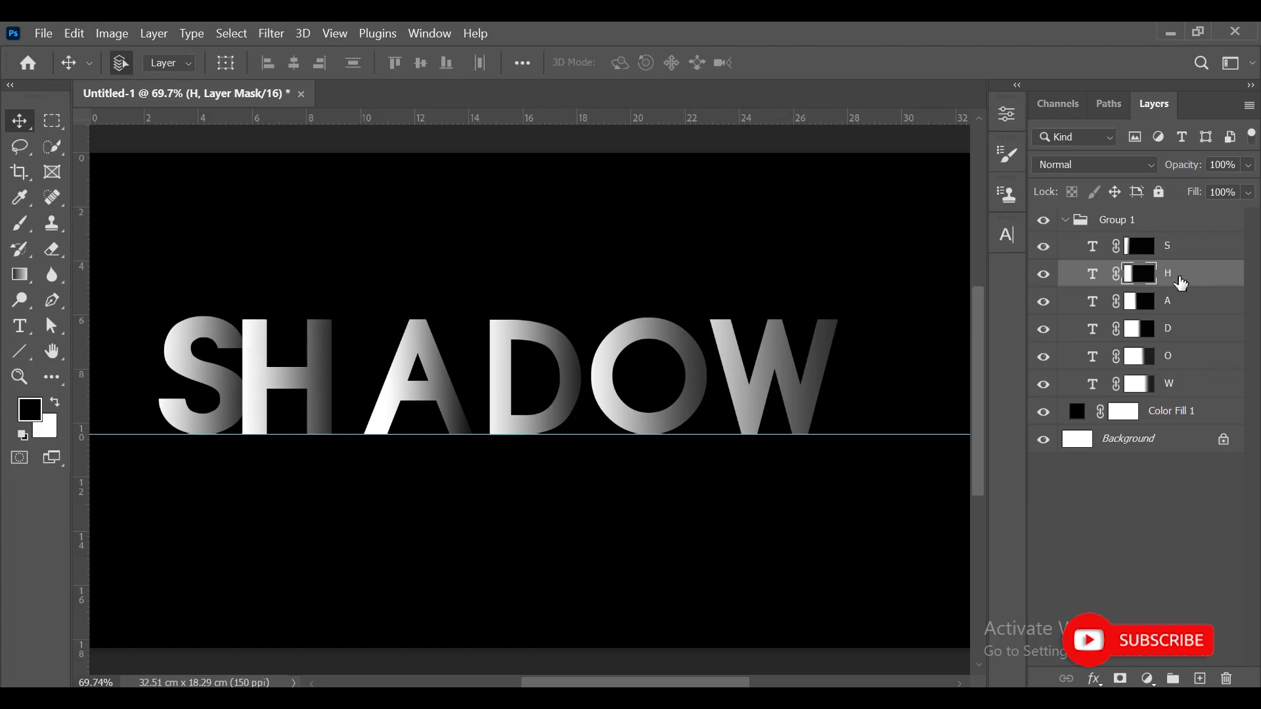
Nudge the masked letter A left until its foot overlaps the right edge of the H
left_click(1179, 314)
key("Left")
key("Left")
key("Left")
key("Left")
key("Left")
key("Left")
key("Left")
key("Left")
key("Left")
key("Left")
key("Left")
key("Left")
key("Left")
key("Left")
key("Left")
key("Left")
key("Left")
key("Left")
key("Left")
key("Left")
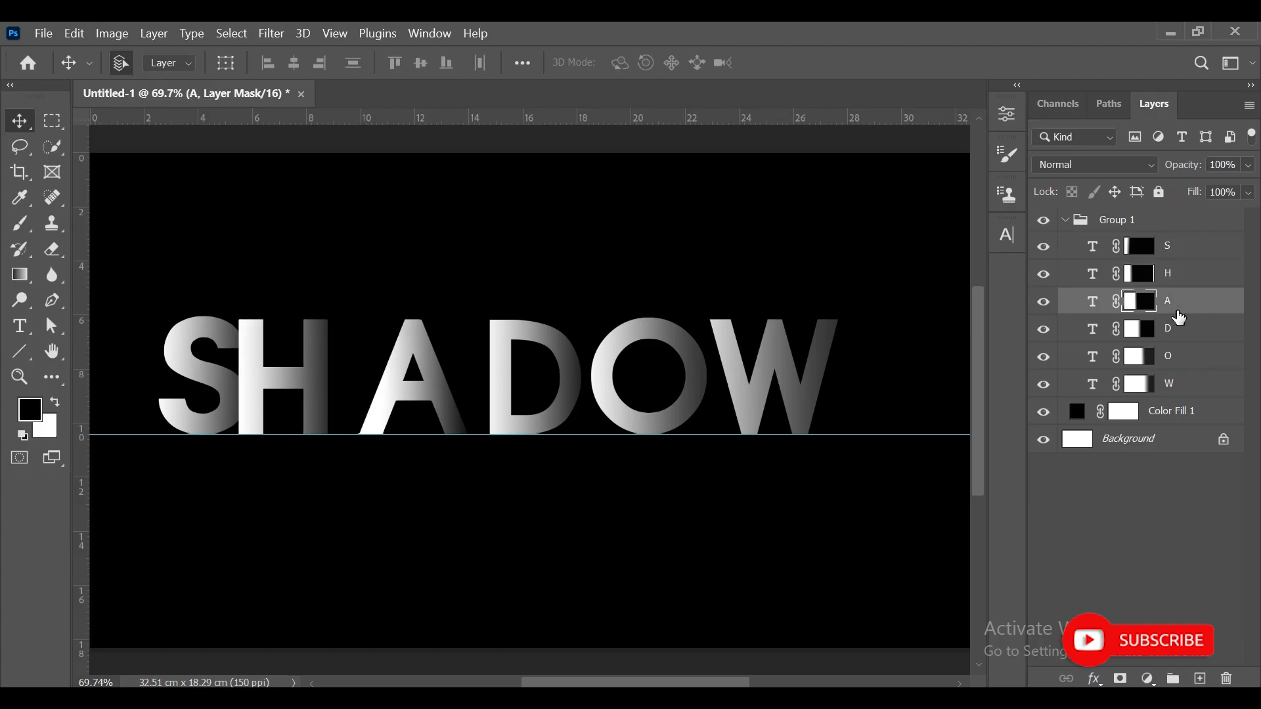
key("Left")
key("Left")
key("Left")
key("Left")
key("Left")
key("Left")
key("Left")
key("Left")
key("Left")
key("Left")
key("Left")
key("Left")
key("Left")
key("Left")
key("Left")
key("Left")
key("Left")
key("Left")
key("Left")
key("Left")
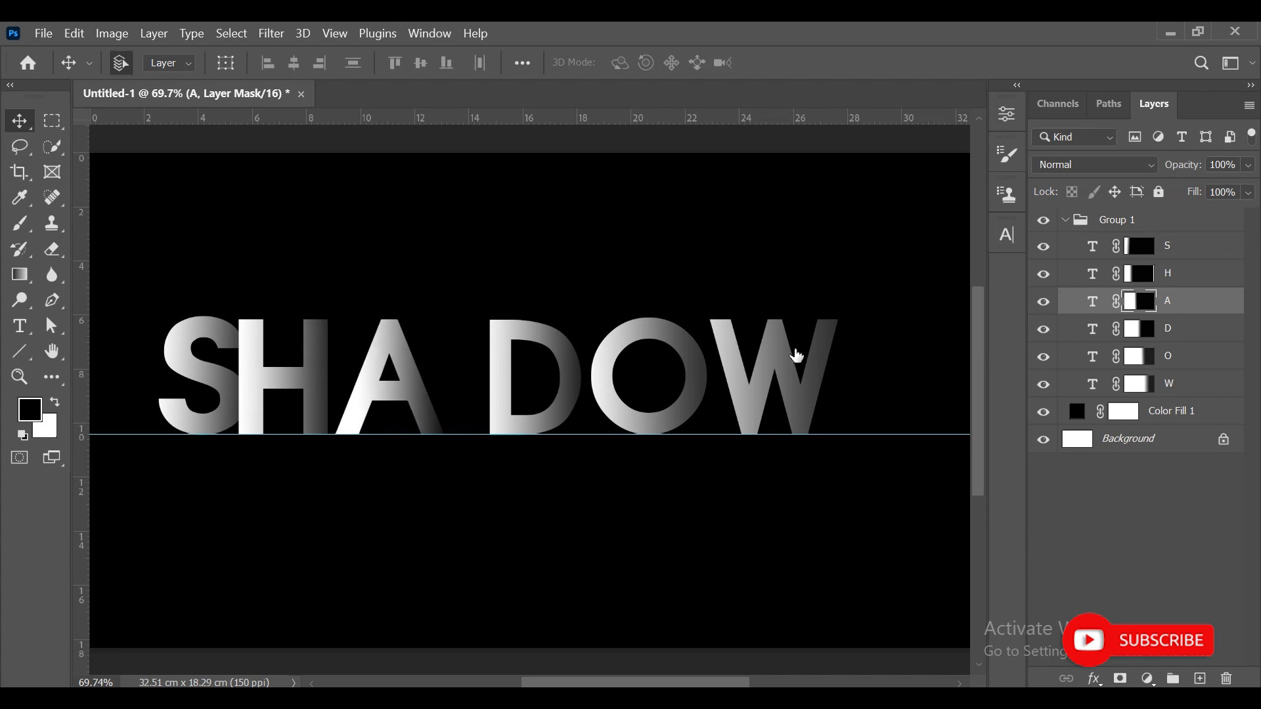
key("Left")
key("Left")
key("Left")
key("Left")
key("Left")
key("Left")
key("Left")
key("Left")
key("Left")
key("Left")
key("Left")
key("Left")
key("Left")
key("Left")
key("Left")
key("Left")
key("Left")
key("Left")
key("Left")
key("Left")
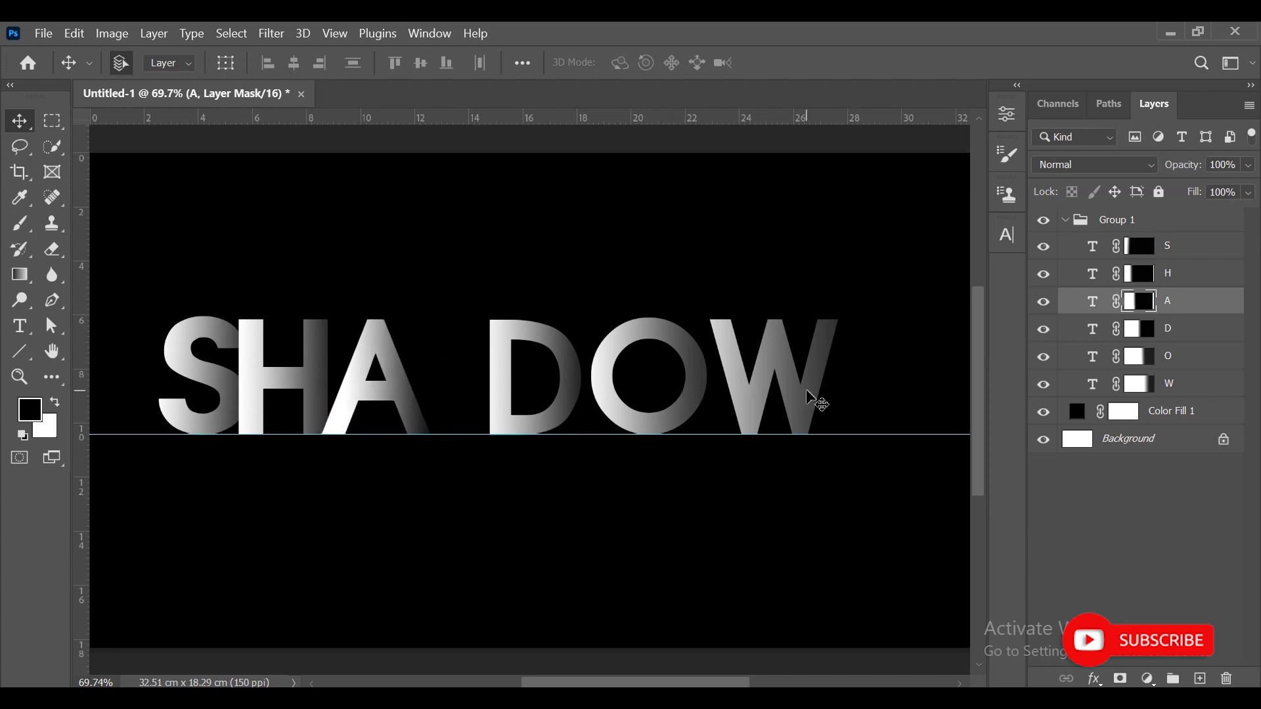
Move the D, O and W layers left one by one so each letter sits against or overlaps the preceding one
key("alt+bracketleft")
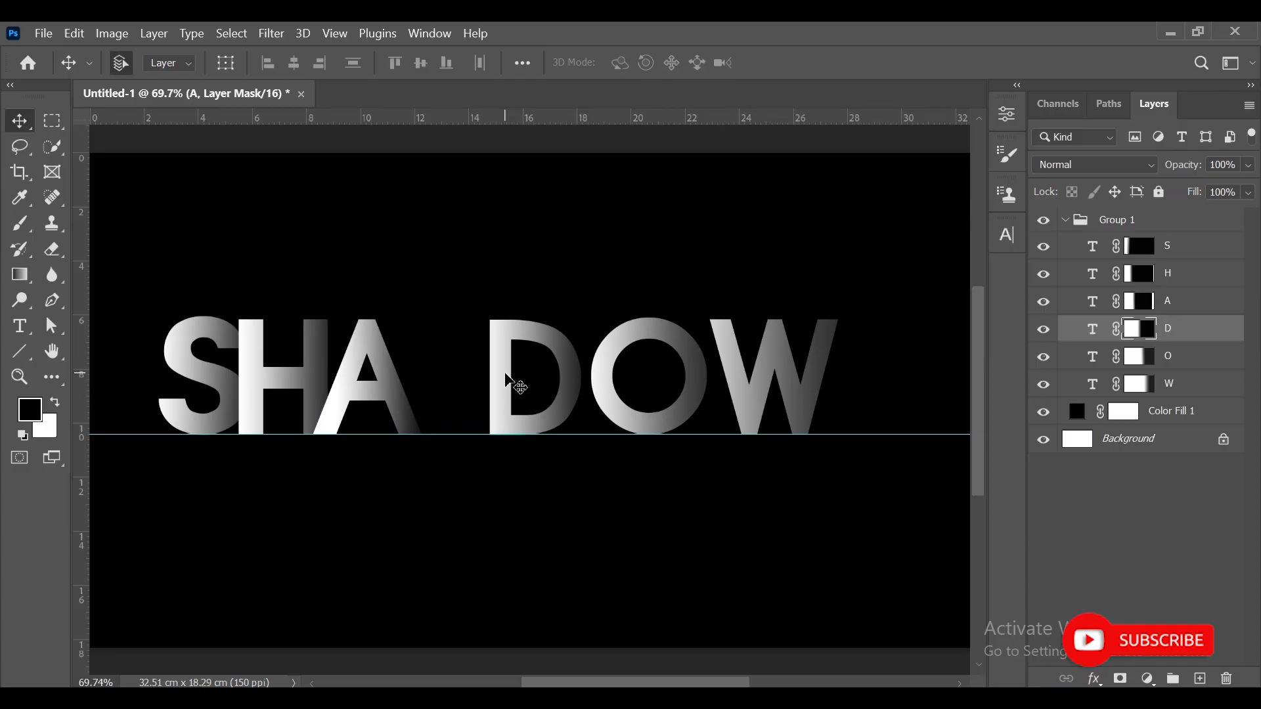
left_click_drag(509, 381, 431, 376)
key("alt+bracketleft")
left_click_drag(599, 375, 500, 388)
key("alt+bracketleft")
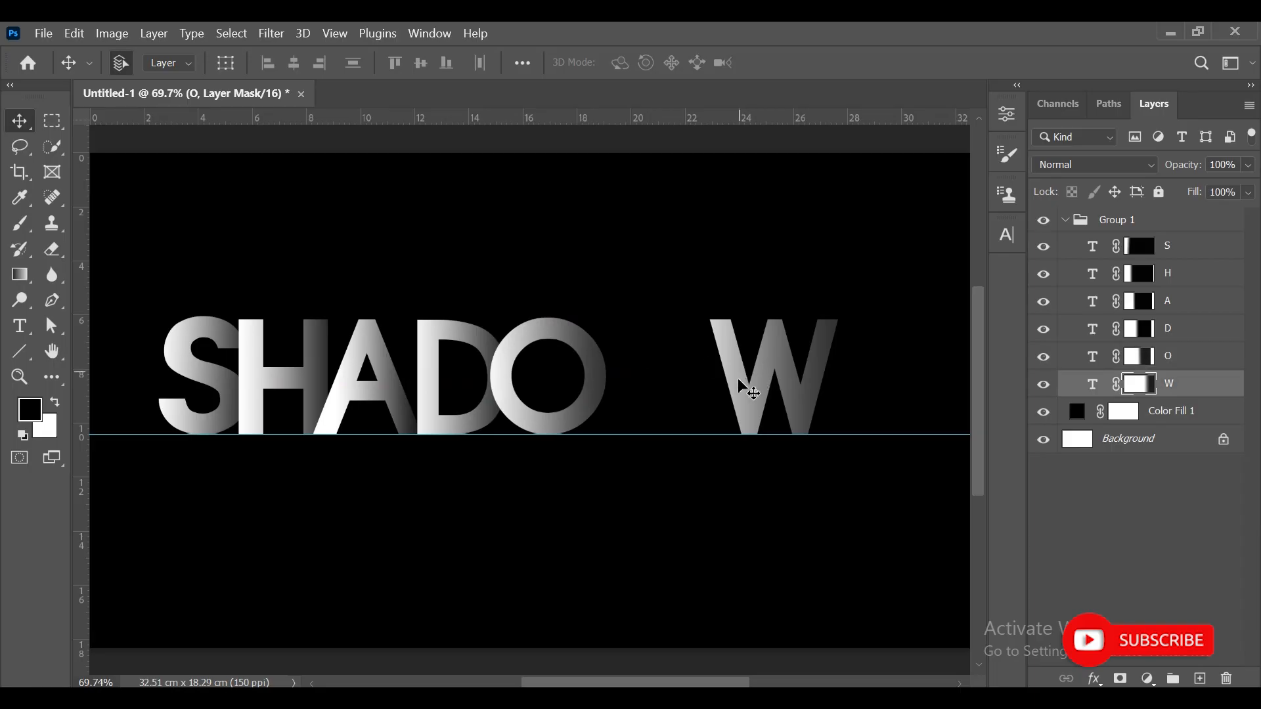
left_click_drag(748, 391, 618, 370)
Scale Group 1 proportionally to 137.69% and shift the whole word slightly left on the canvas
left_click(1065, 219)
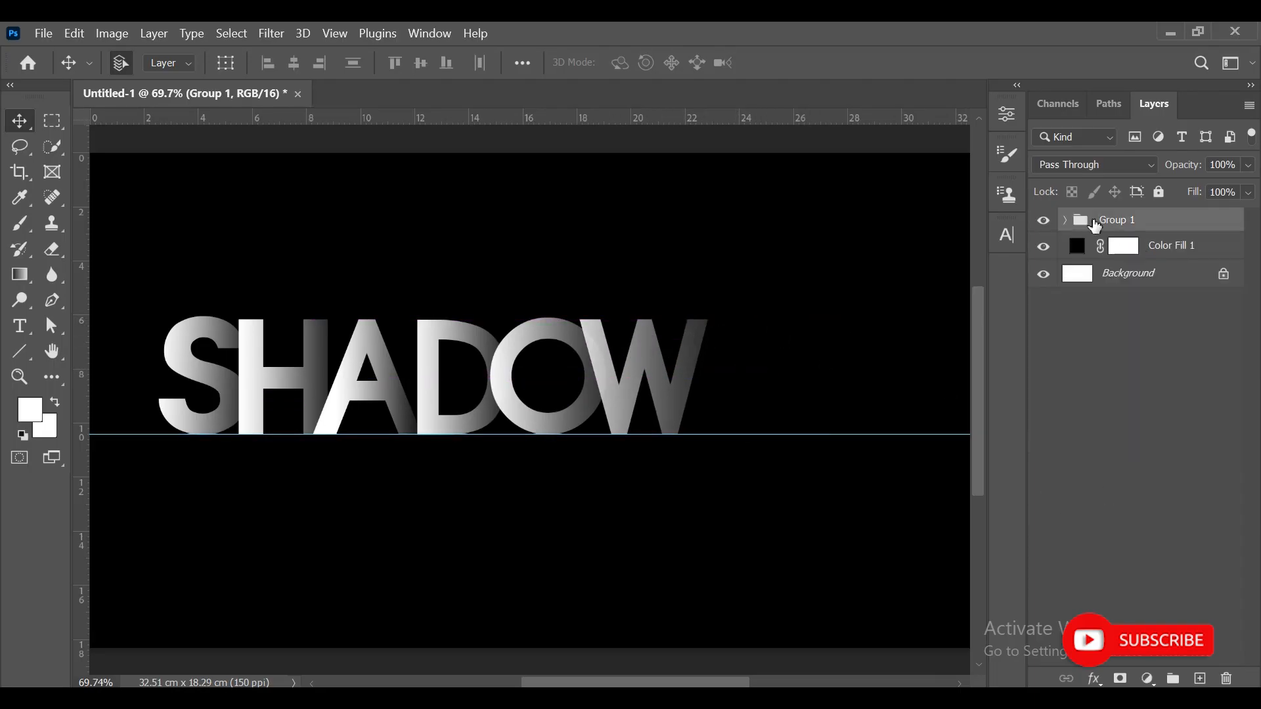
left_click(170, 63)
left_click(177, 80)
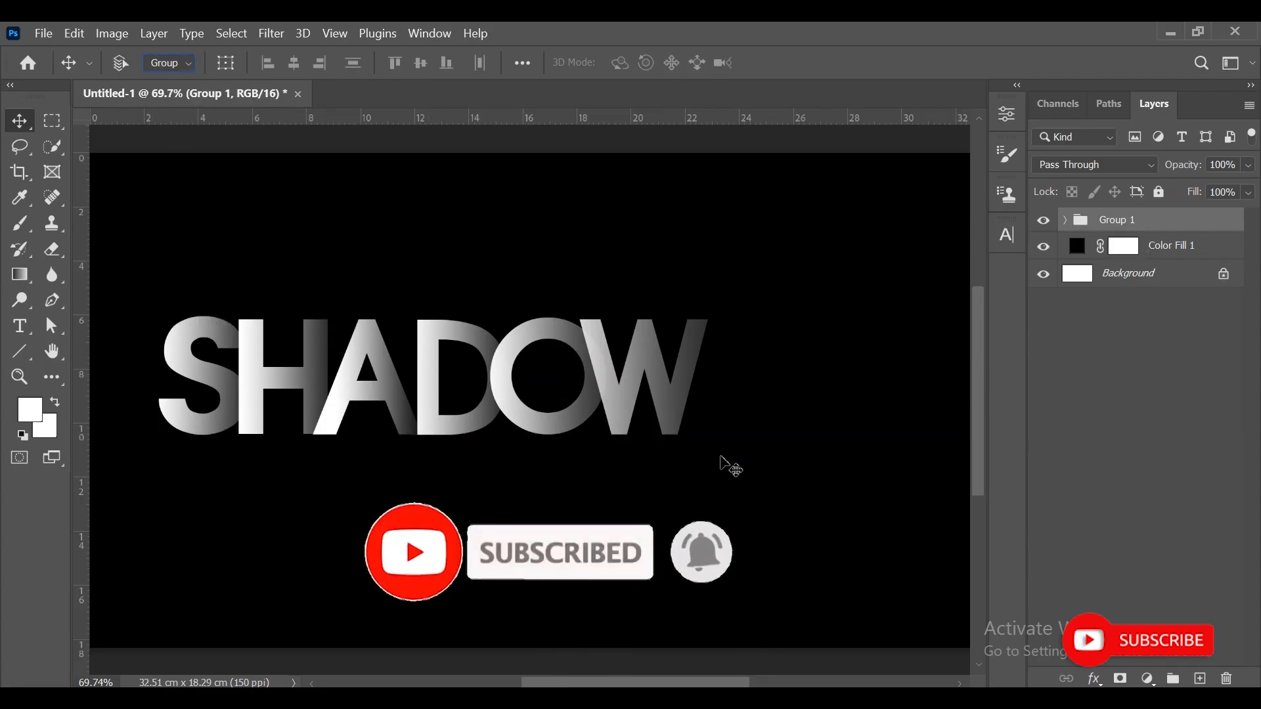
key("ctrl+t")
left_click_drag(707, 437, 915, 510)
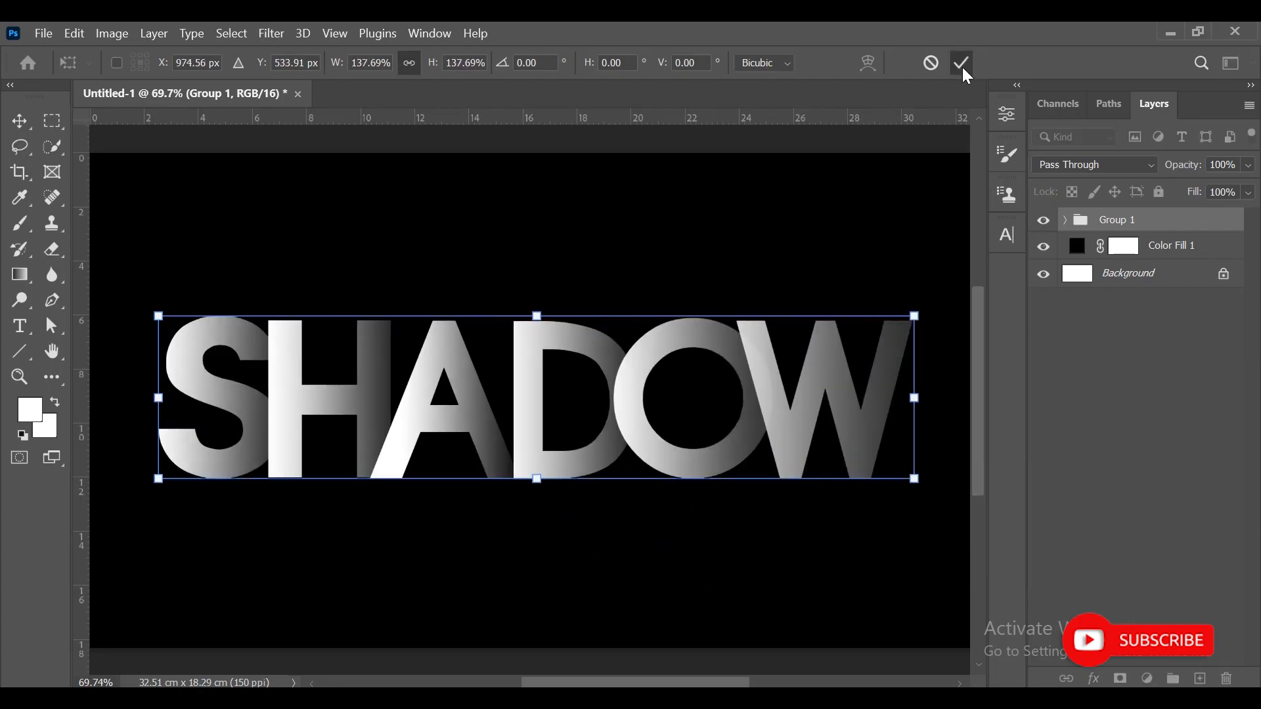
left_click(961, 63)
left_click_drag(760, 393, 745, 391)
Expand Group 1 and nudge the letter D left until it overlaps the right foot of the A
left_click(1065, 221)
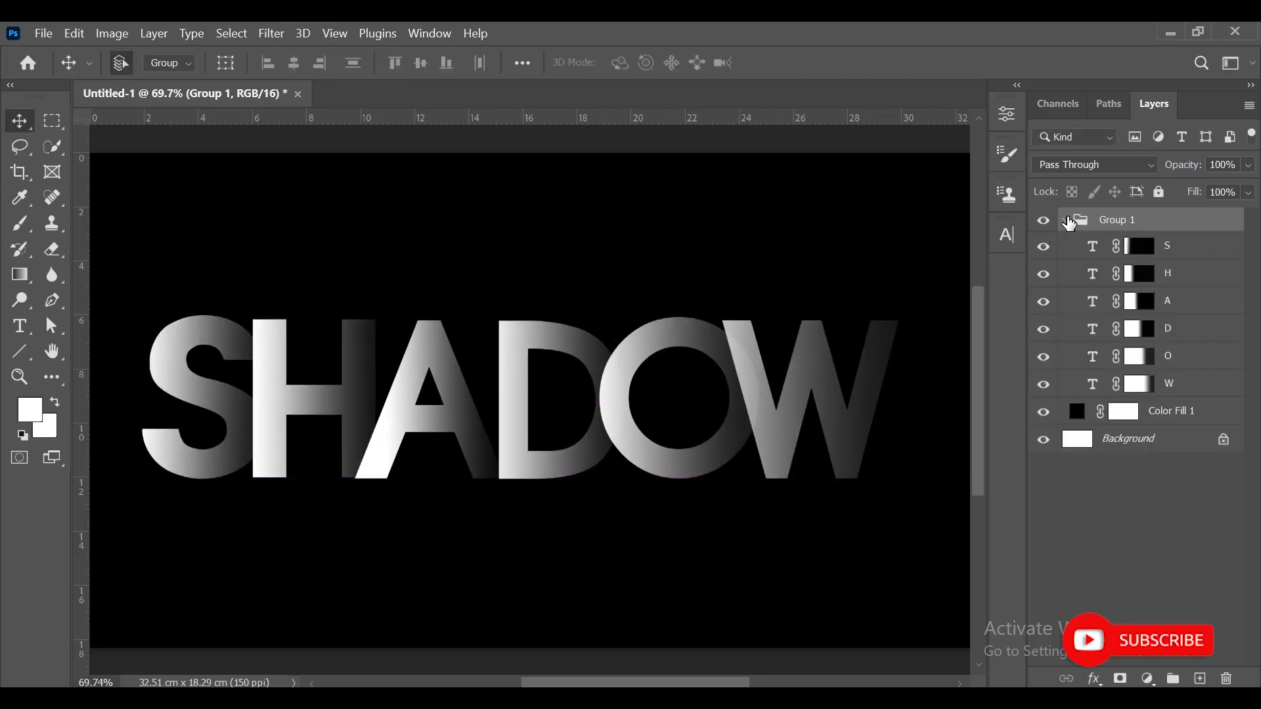
left_click(1149, 590)
left_click(1187, 327)
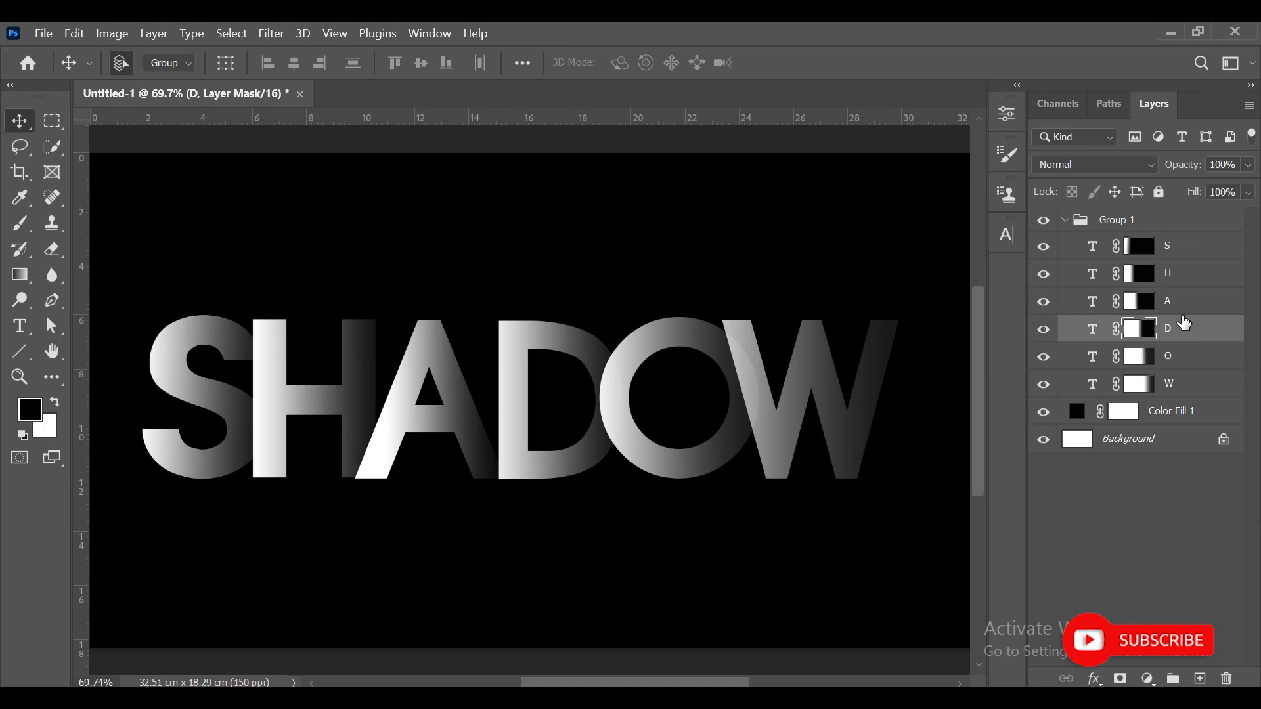
key("Left")
key("Left")
key("Left")
key("Left")
key("Left")
key("Left")
key("Left")
key("Left")
key("Left")
key("Left")
key("Left")
key("Left")
key("Left")
key("Left")
key("Left")
key("Left")
key("Left")
key("Left")
Fine-tune the horizontal position of the whole Group 1, ending slightly further left
left_click(661, 473)
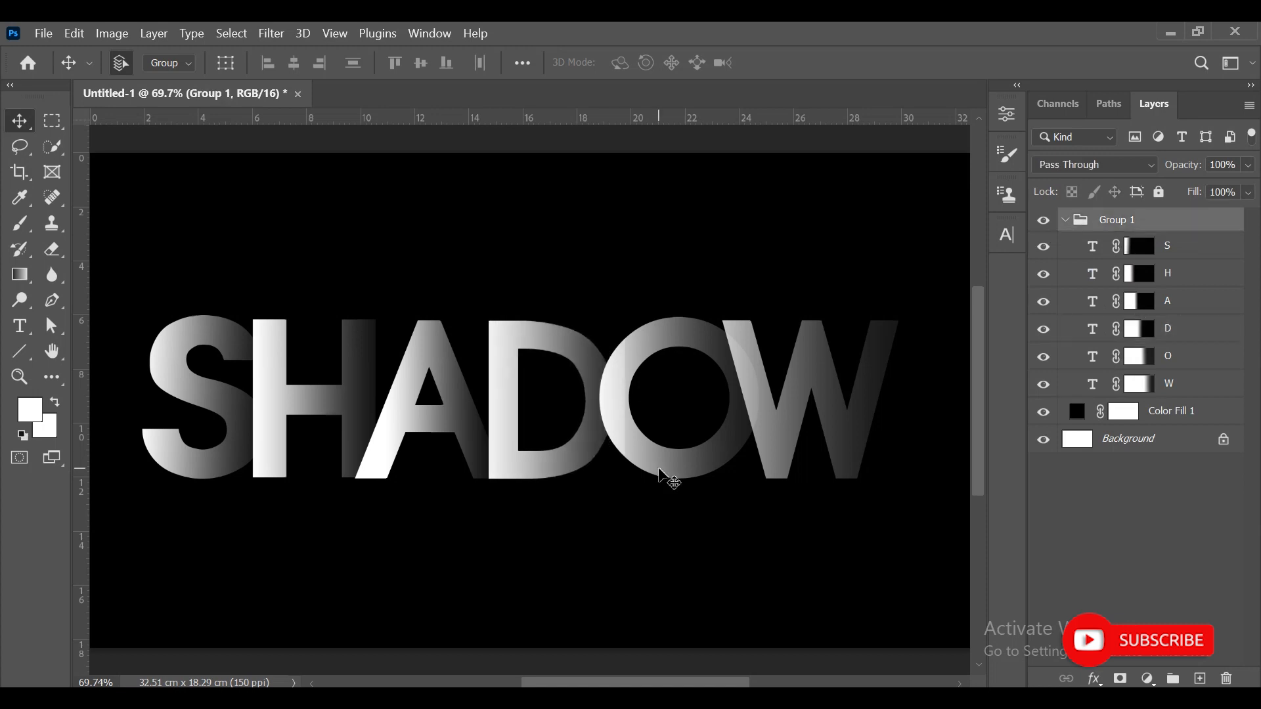
key("Left")
key("Left")
key("Left")
key("Left")
key("Left")
key("Left")
key("Left")
key("Right")
key("Right")
key("Right")
key("Right")
Select the D layer alone and nudge the letter slightly further left into the A
left_click(169, 62)
left_click(172, 92)
left_click(1184, 331)
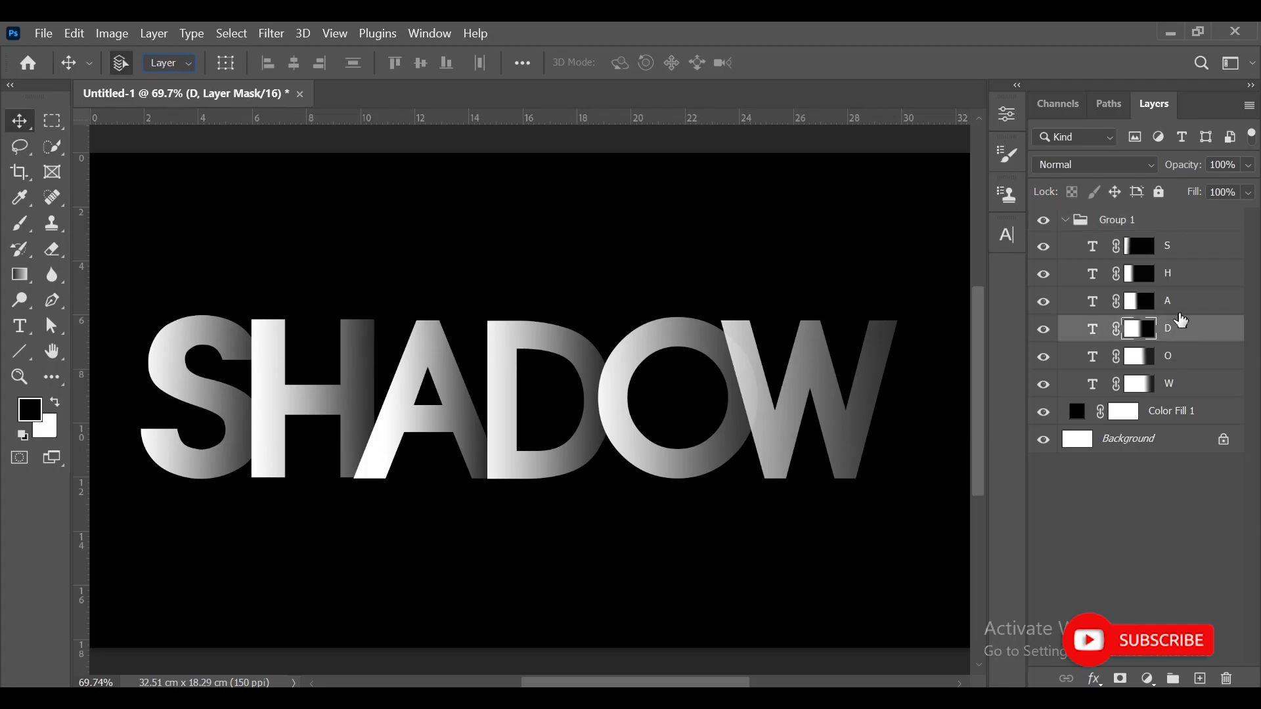
left_click(21, 148)
left_click(23, 128)
key("Left")
key("Left")
key("Left")
key("Left")
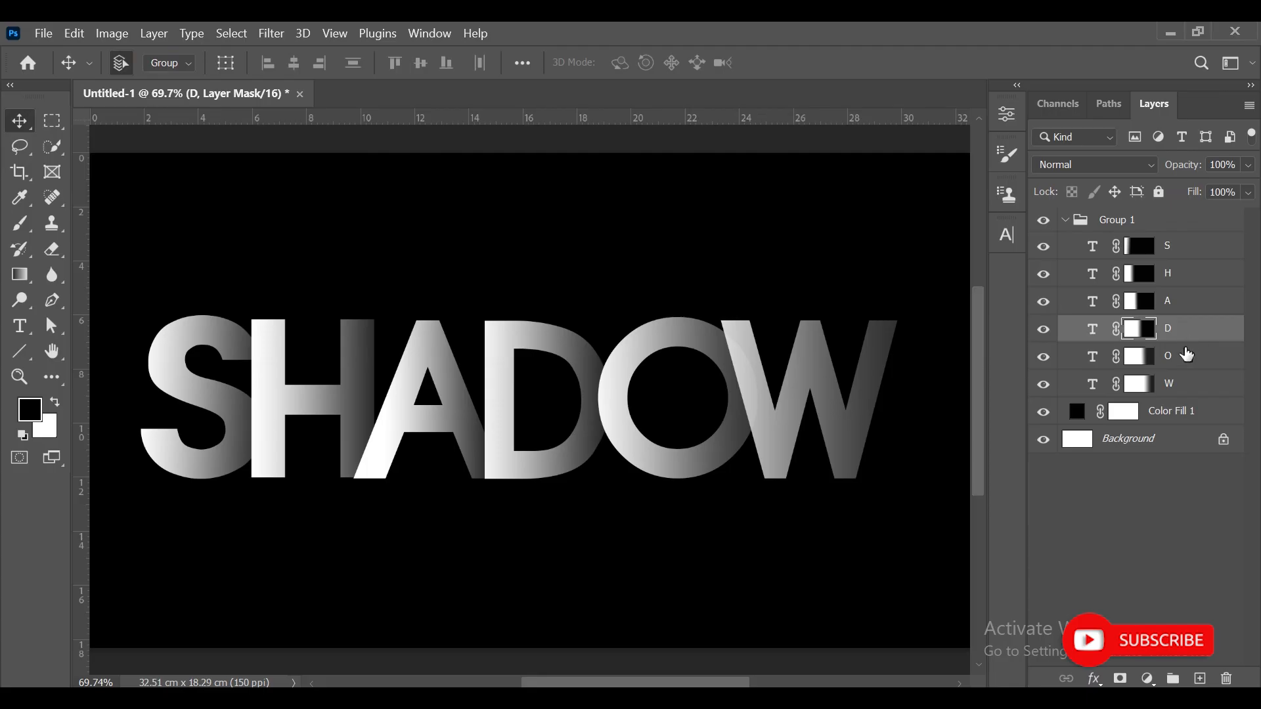
Nudge the letter O slightly left to tighten its overlap with the D
left_click(1188, 364)
key("Left")
key("Left")
key("Left")
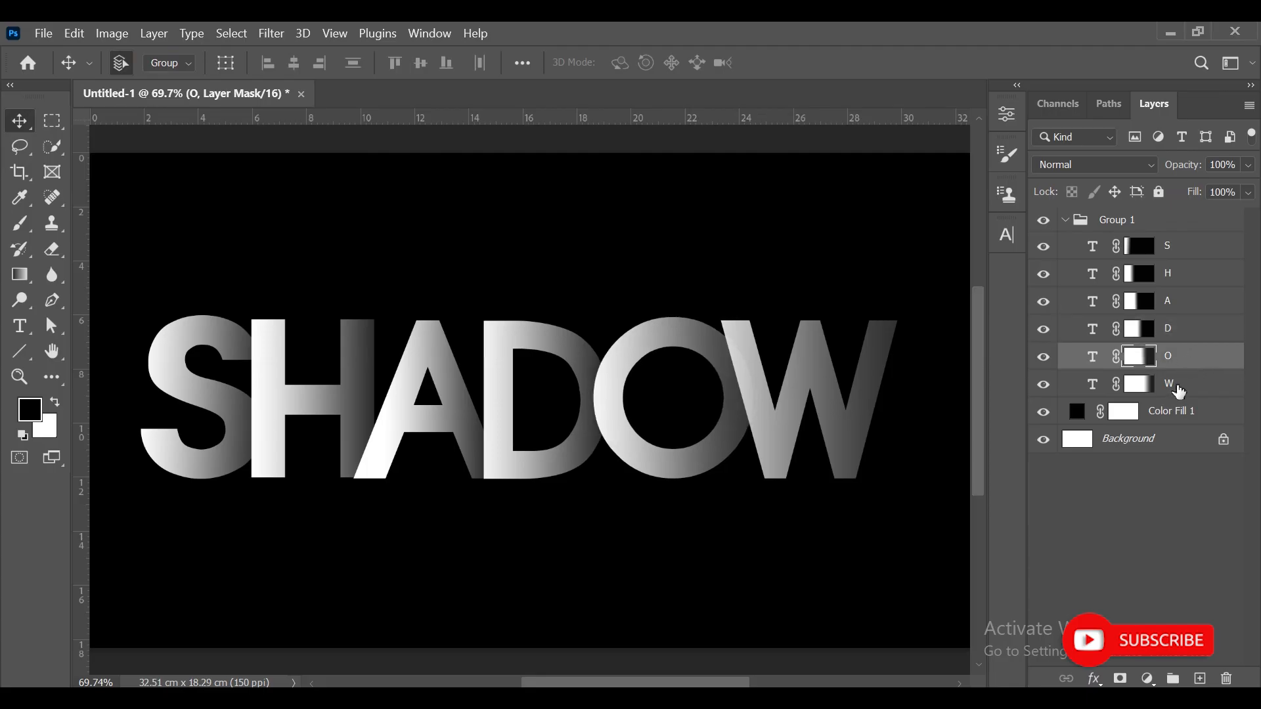
Nudge the letter W slightly left so it overlaps the O more, then deselect the layer
left_click(1179, 392)
key("Left")
key("Left")
key("Left")
key("Left")
key("Left")
key("Left")
key("Left")
key("Left")
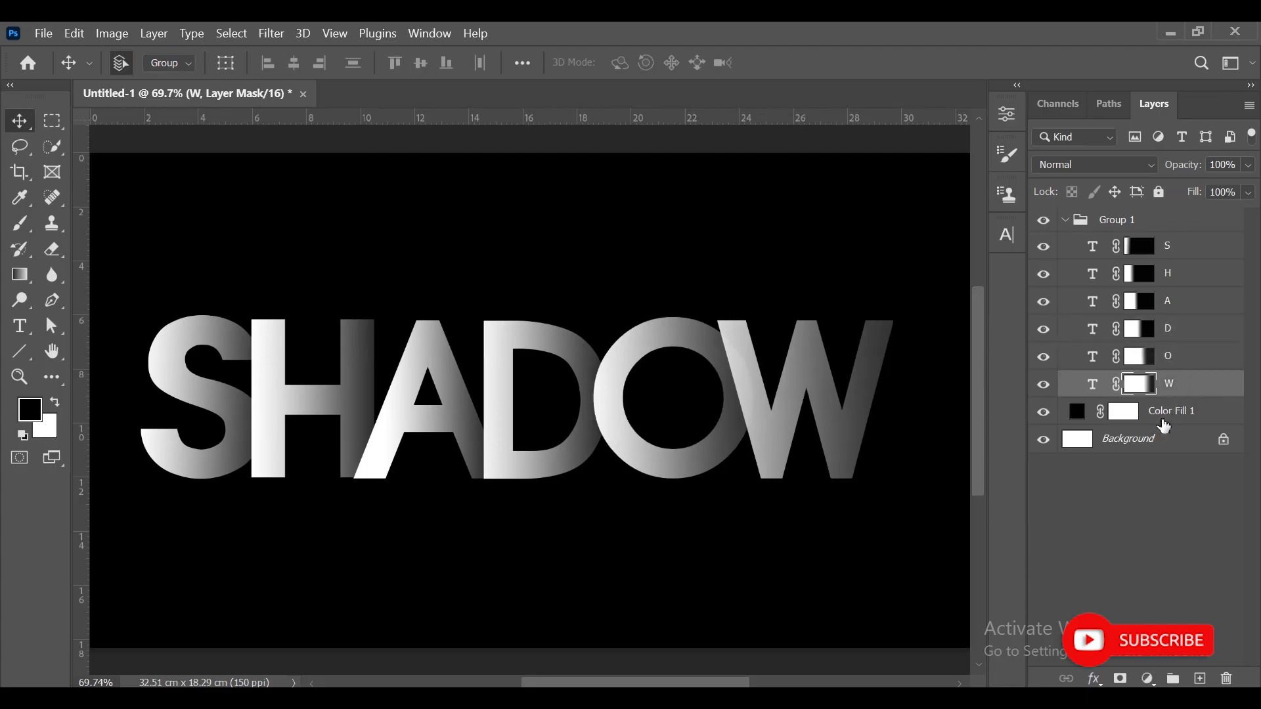
left_click(1159, 469)
Paint white with a soft 13% flow brush on the W layer mask to brighten the letter's left stroke
key("b")
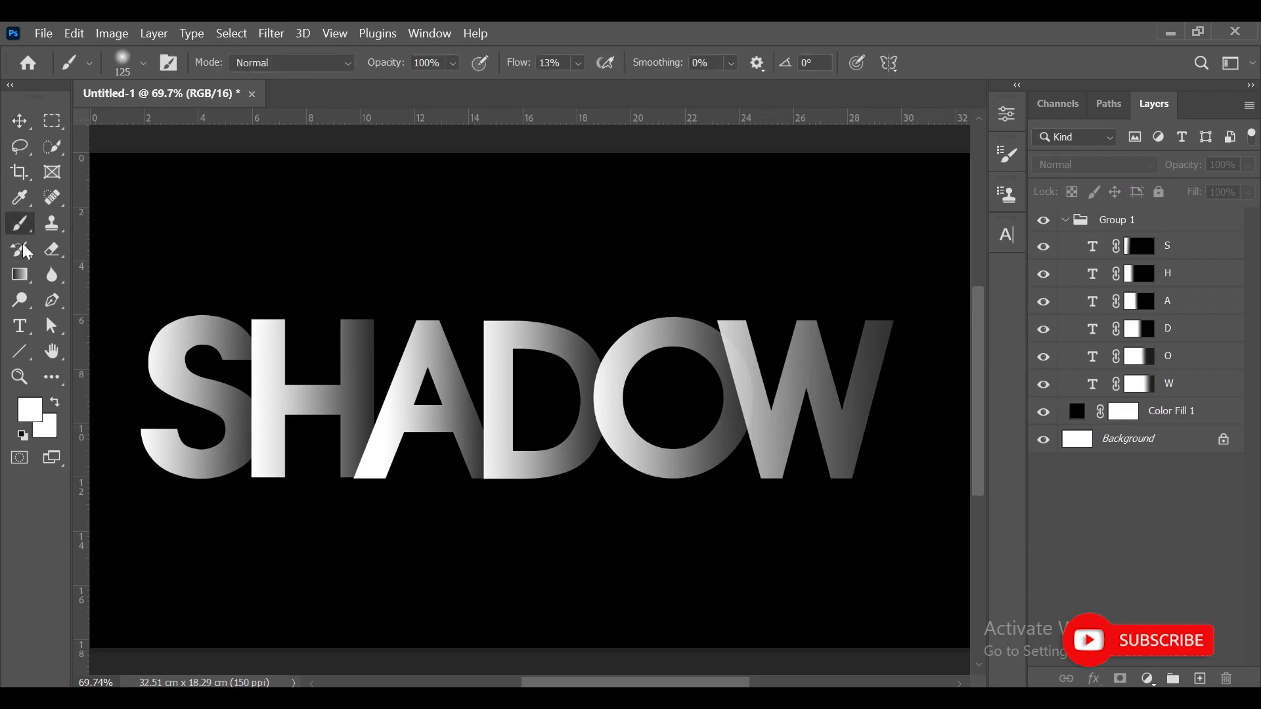
left_click(1140, 387)
key("d")
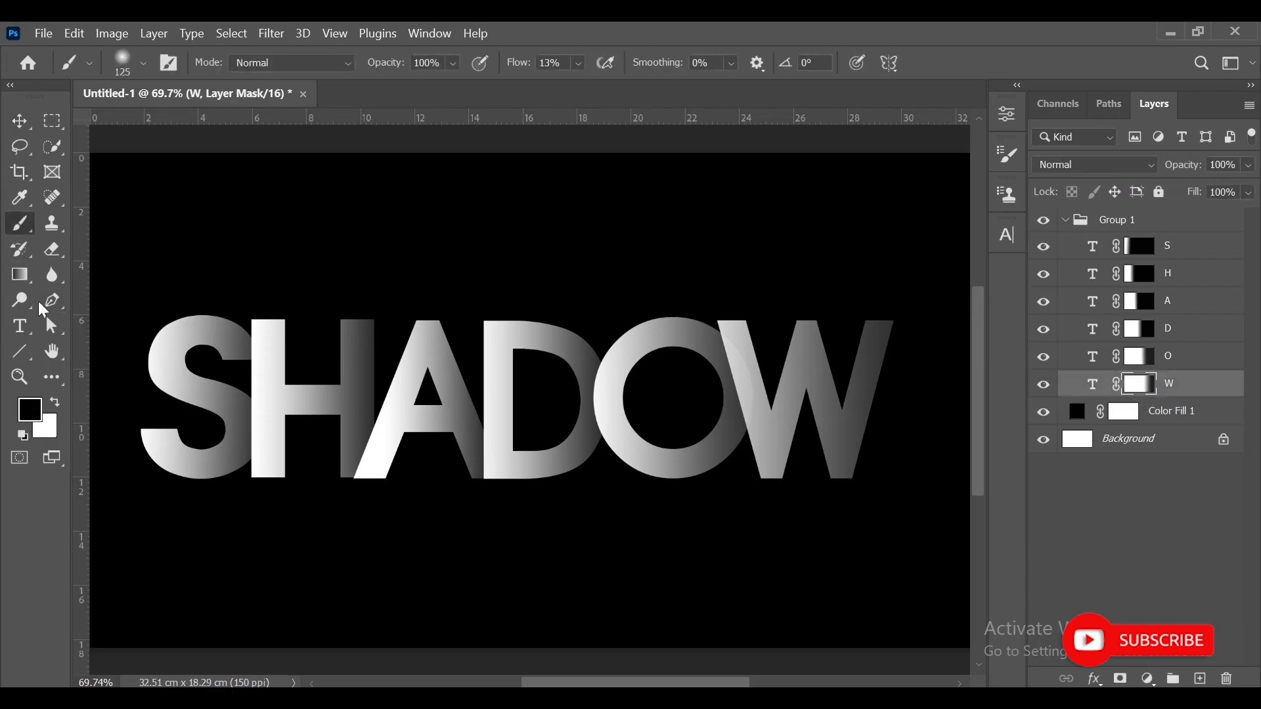
left_click(57, 405)
left_click_drag(726, 311, 766, 470)
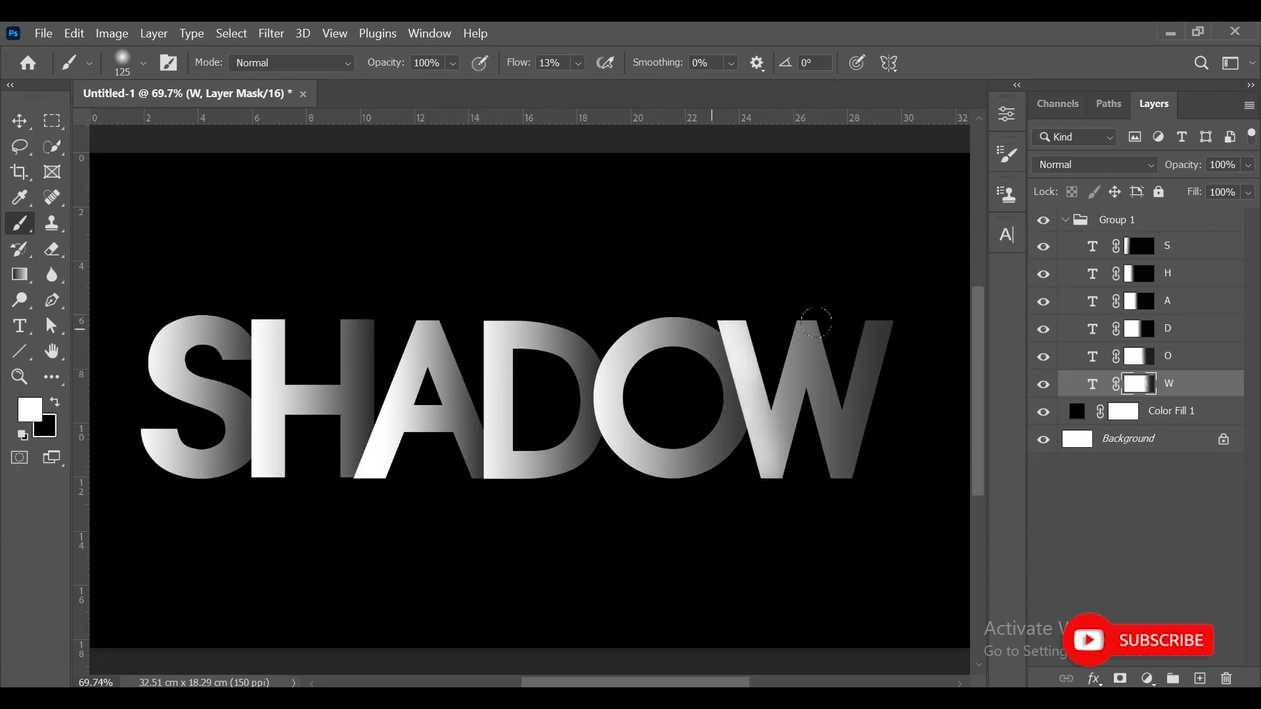
Brighten the left sides of the O, D and A by painting white on their layer masks
left_click(1139, 356)
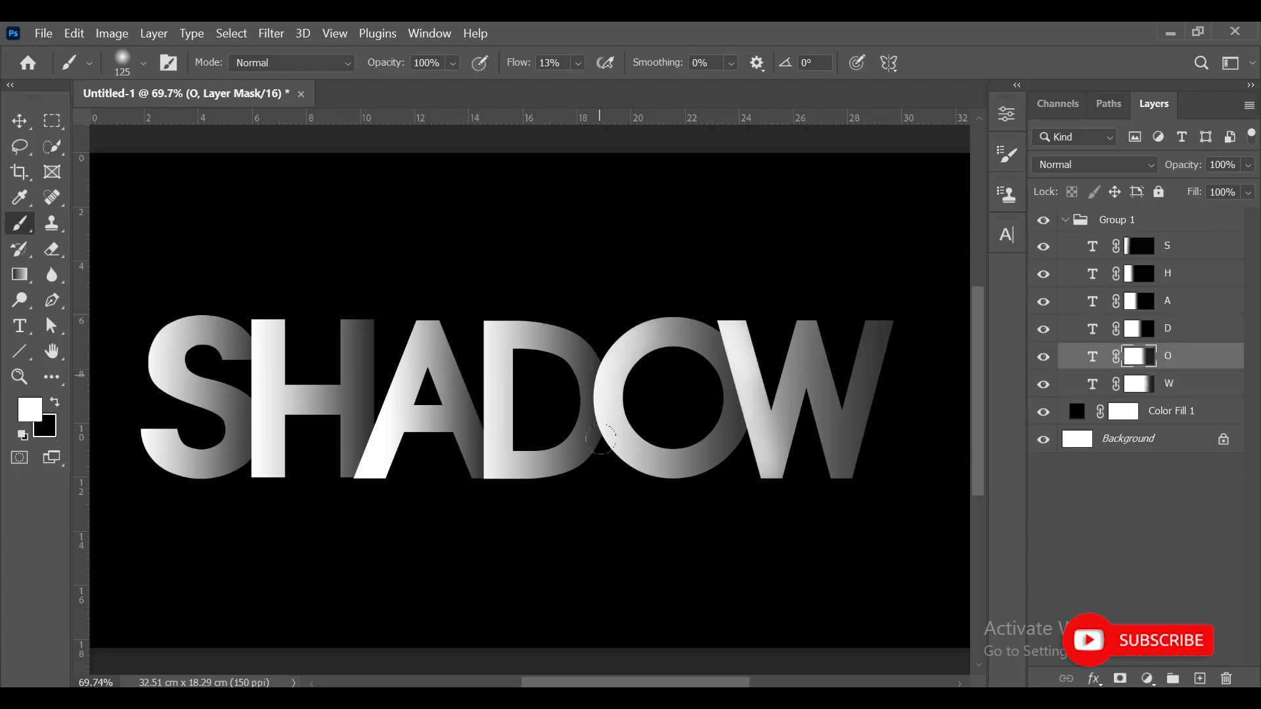
left_click(1141, 330)
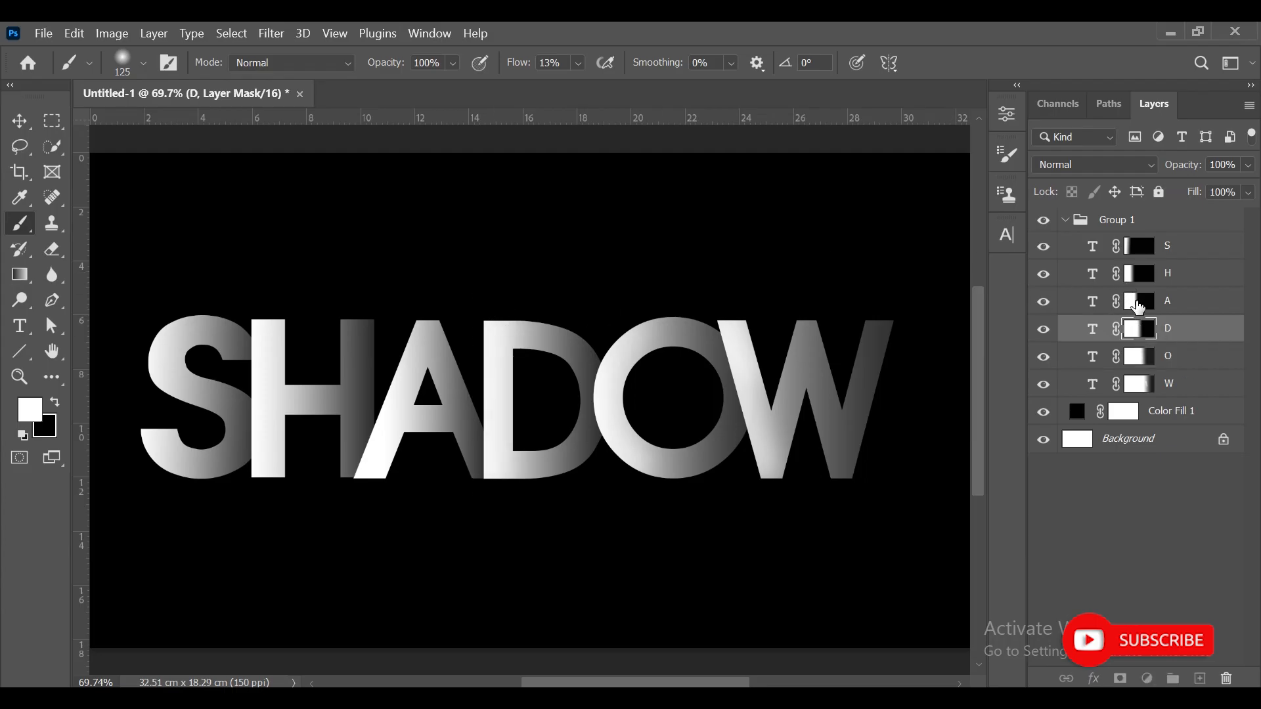
left_click(1138, 303)
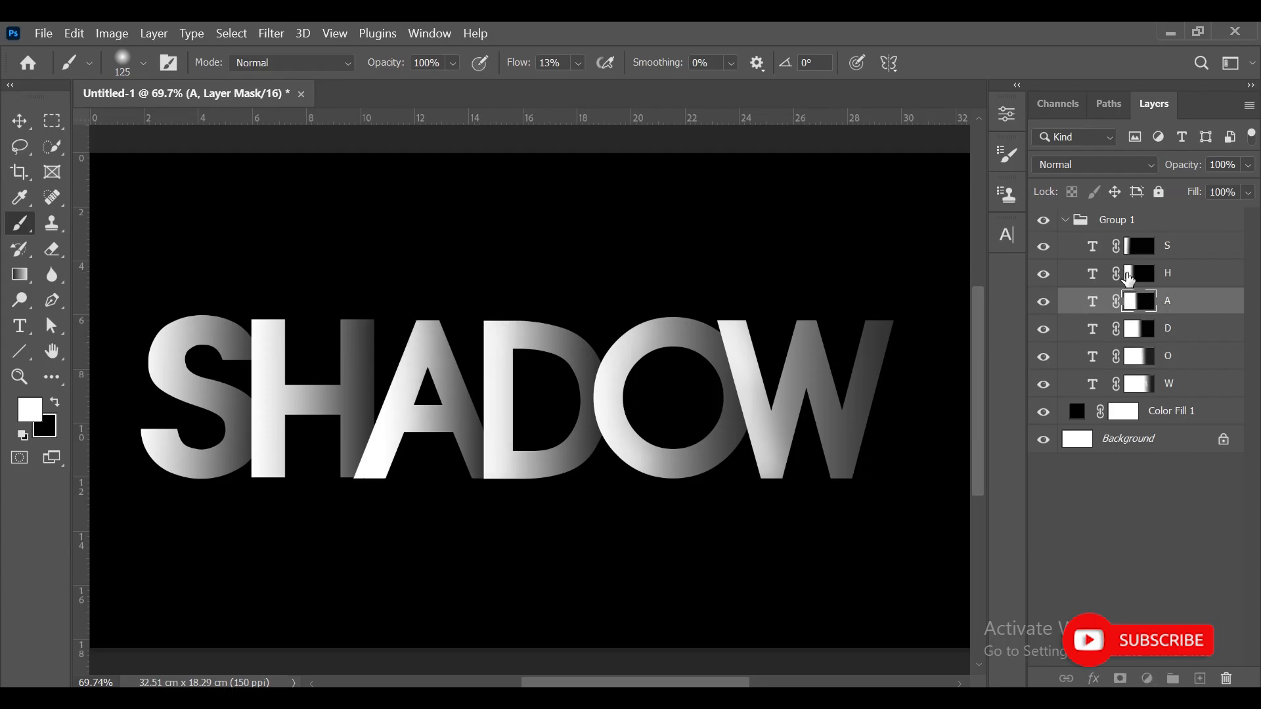
Paint white on the H and S layer masks to brighten the left parts of both letters
left_click(1140, 274)
left_click_drag(269, 319, 276, 440)
left_click(1141, 247)
mouse_move(152, 299)
left_mouse_down()
mouse_move(150, 481)
mouse_move(178, 450)
mouse_move(165, 408)
mouse_move(188, 302)
mouse_move(189, 492)
mouse_move(189, 144)
left_mouse_up()
Brighten the left side of the W further by painting white on its mask with the size 400 brush
left_click(1140, 385)
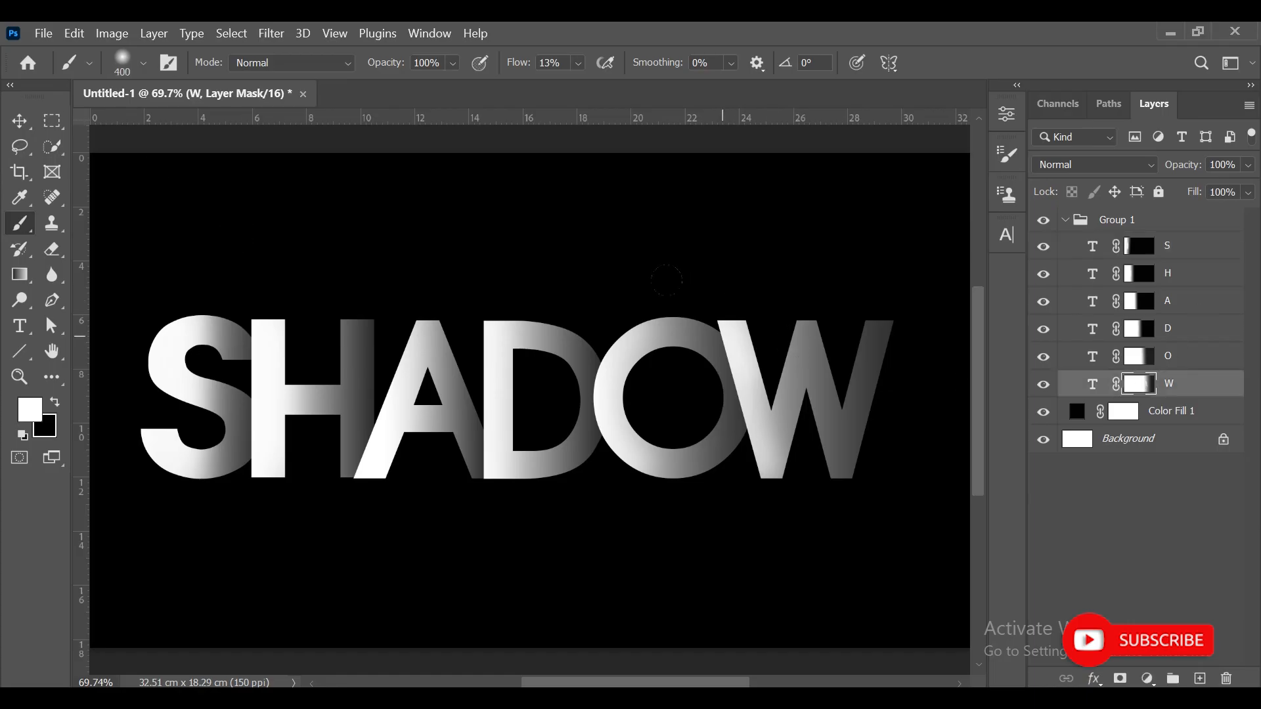
left_click_drag(667, 342, 662, 475)
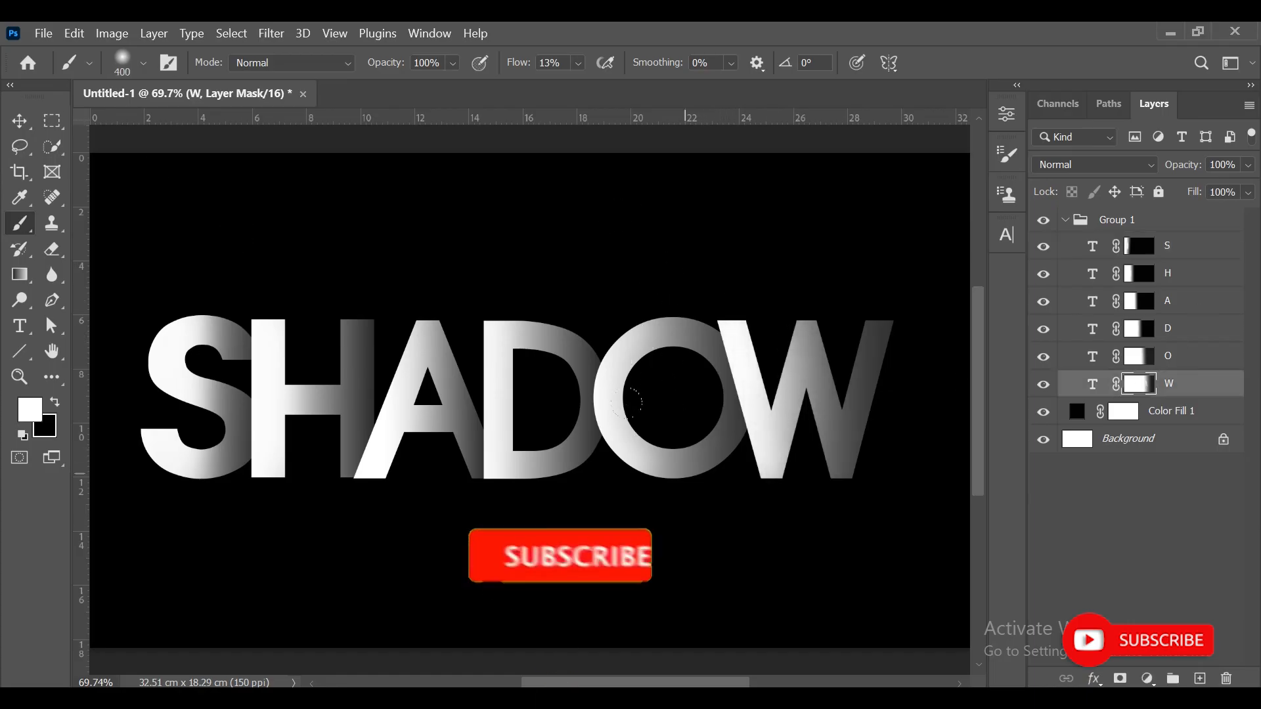
left_click(19, 120)
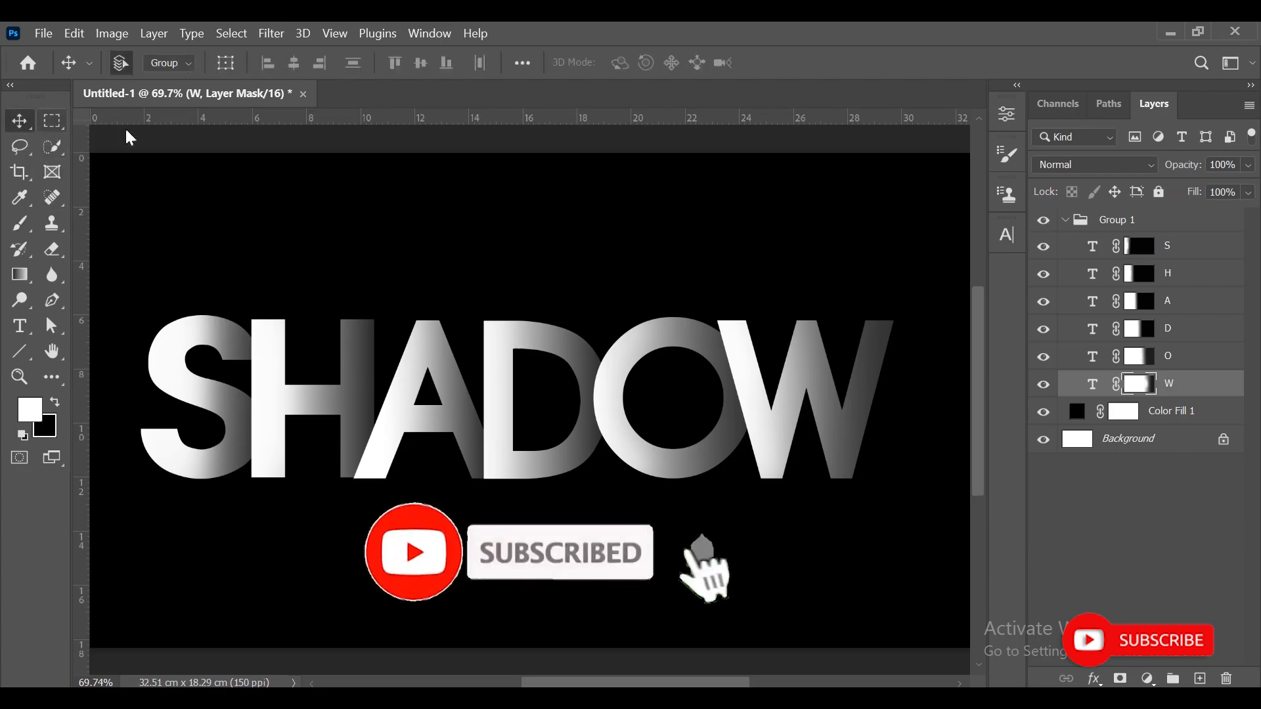
left_click(1068, 510)
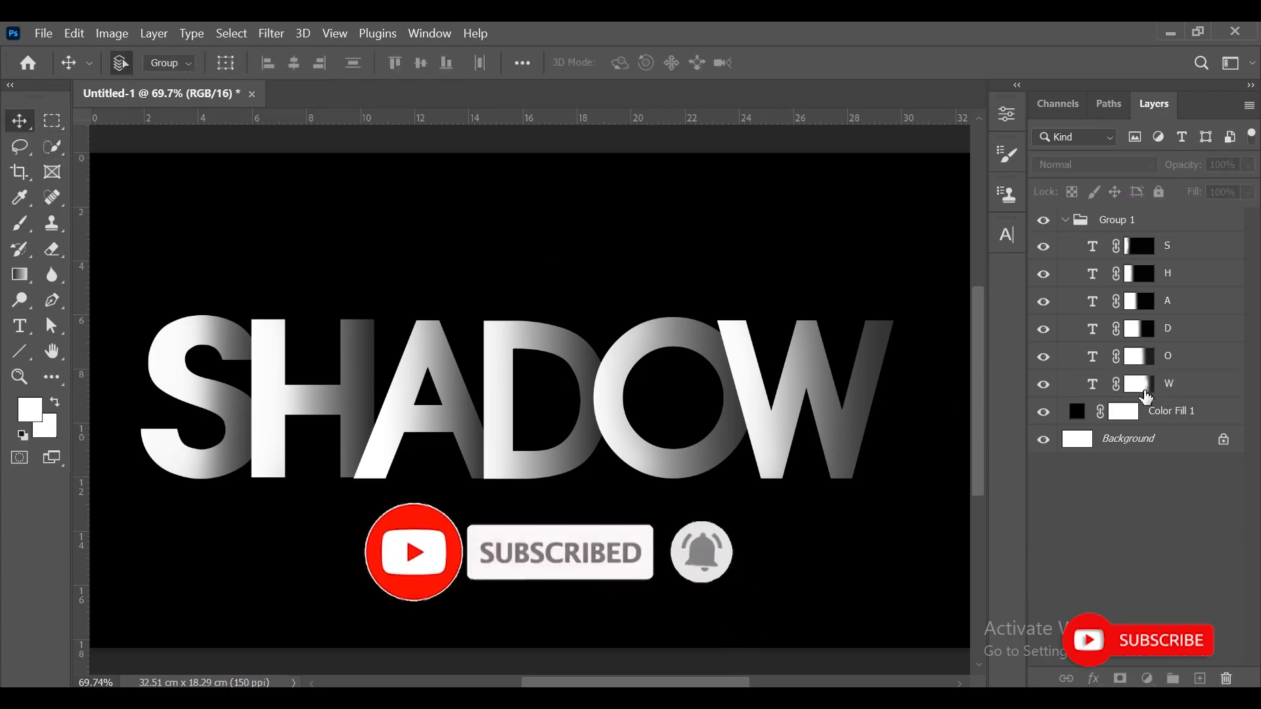
Target the W layer mask with a black brush at 76% opacity
left_click(1145, 391)
key("b")
key("x")
left_click(380, 66)
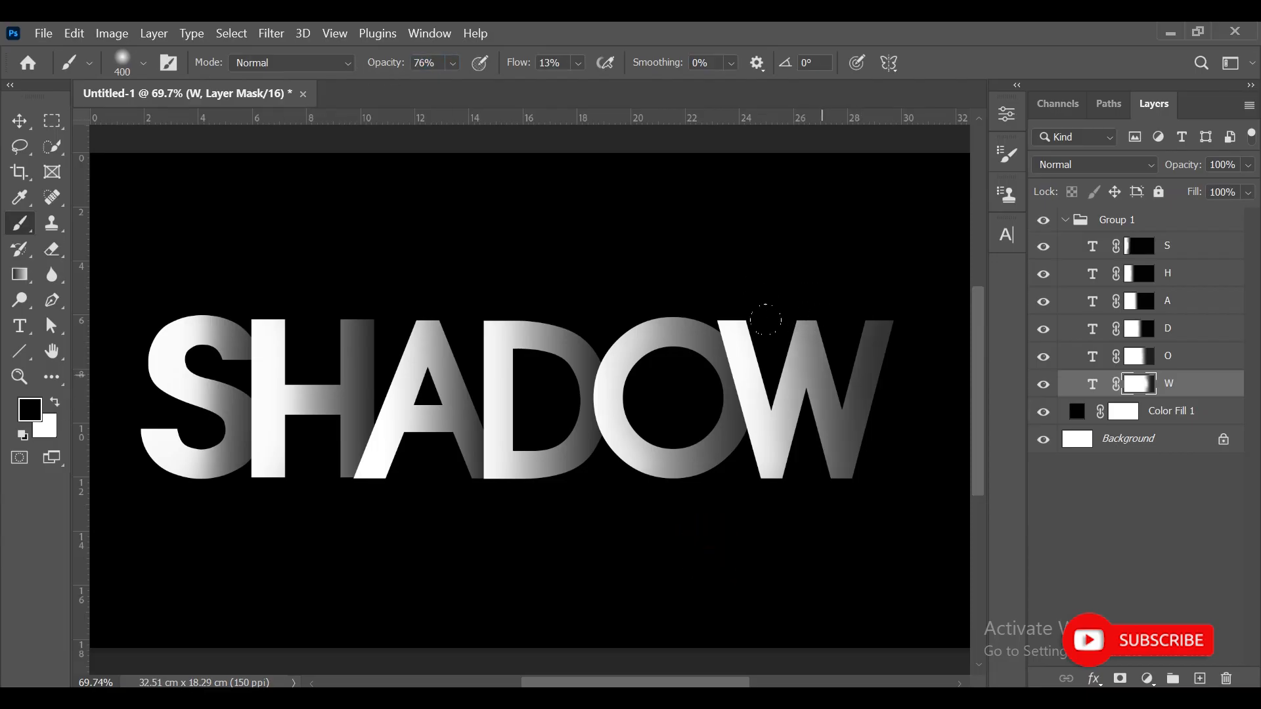